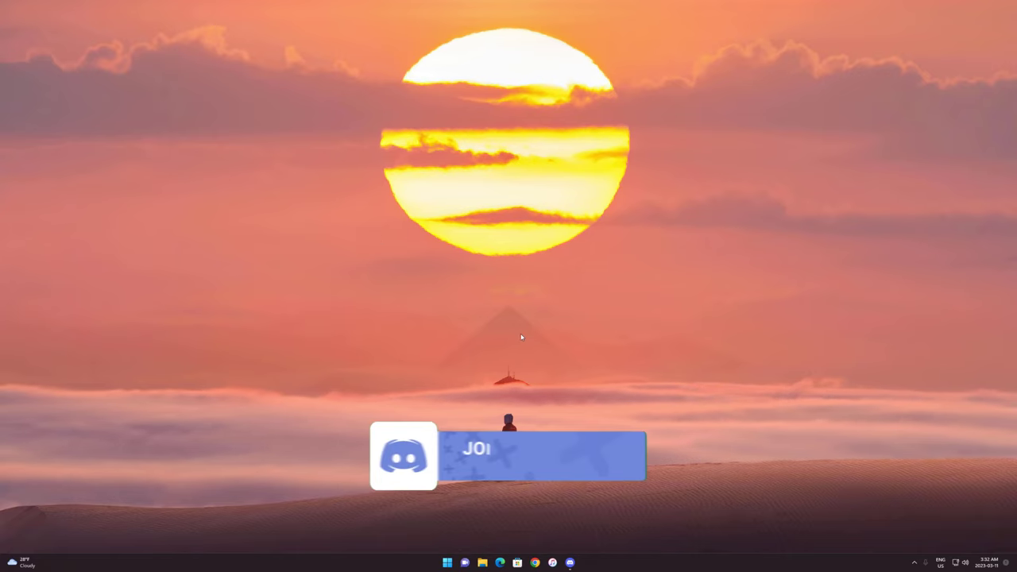
Go to the crosshair-setup channel under FIVEM in Discord and view the free Crosshair X download post
click(572, 562)
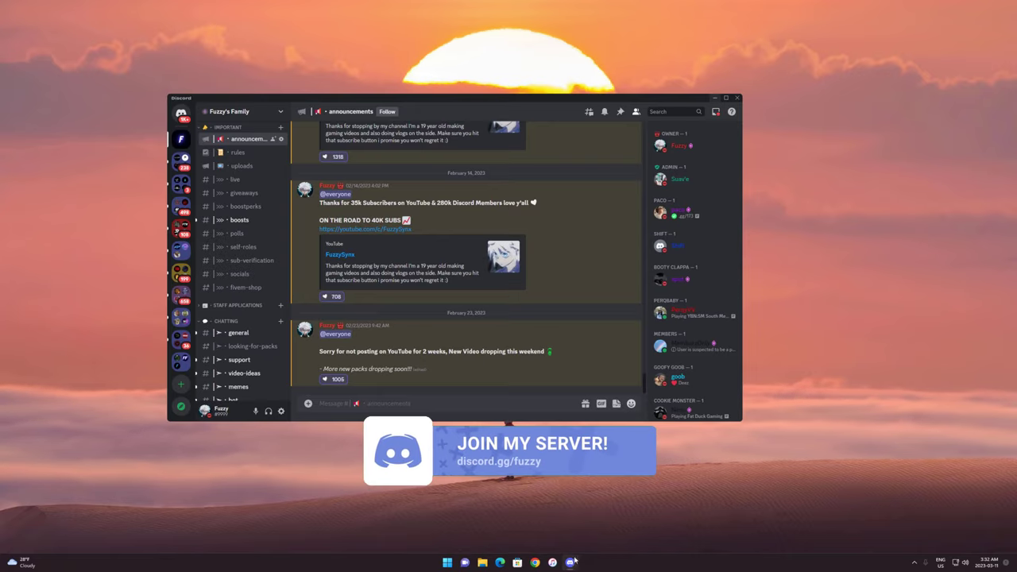
scroll(236, 304, down, 5)
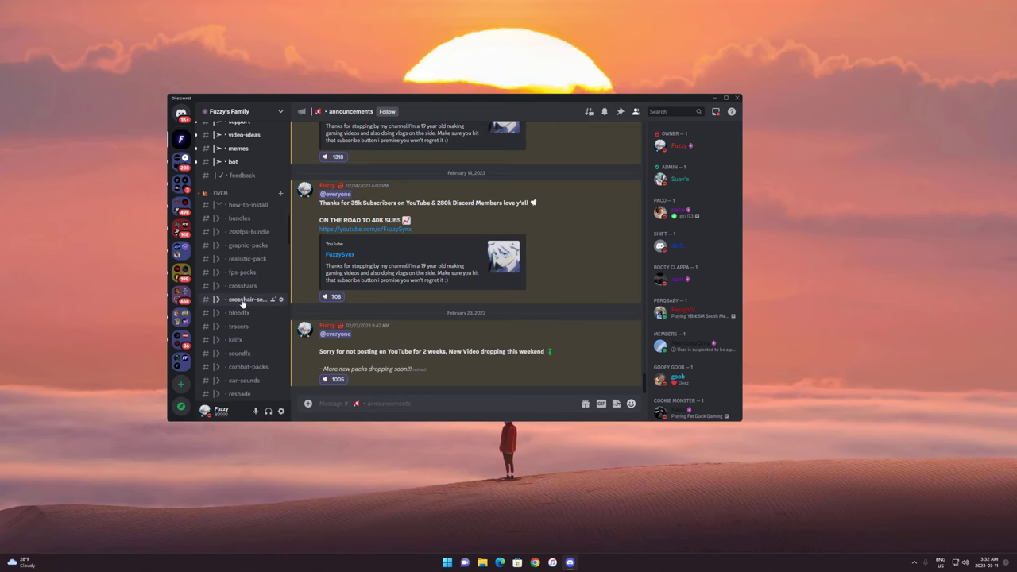
click(243, 301)
drag(320, 234, 466, 236)
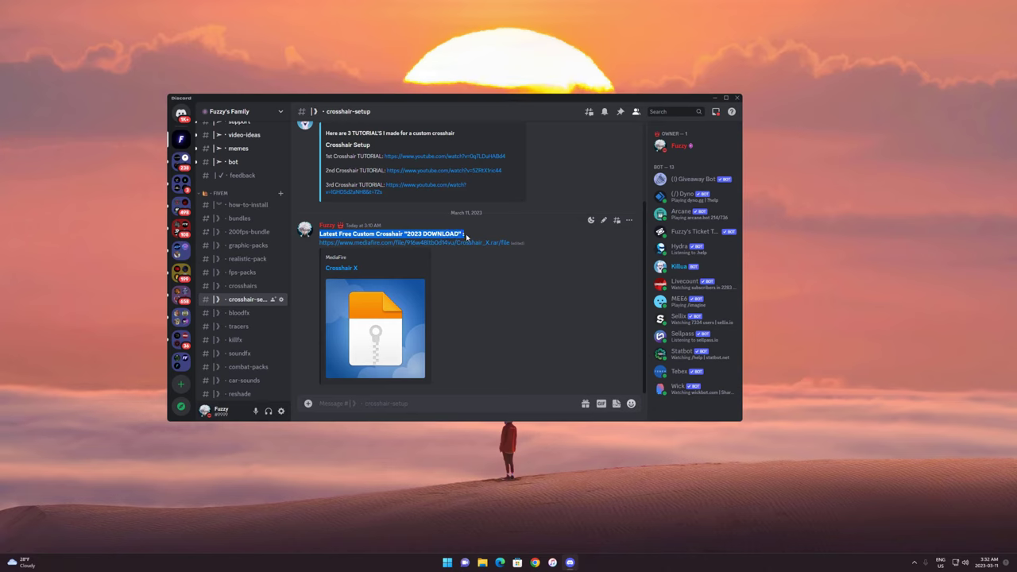
click(482, 279)
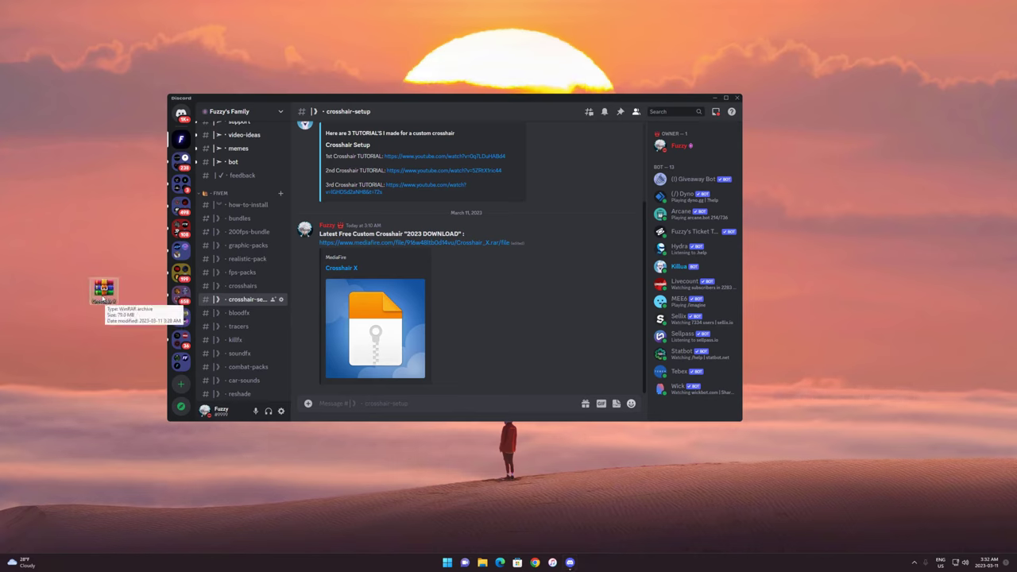
Run CrosshairX.exe from the archive's app folder, closing Discord and WinRAR along the way
double_click(103, 295)
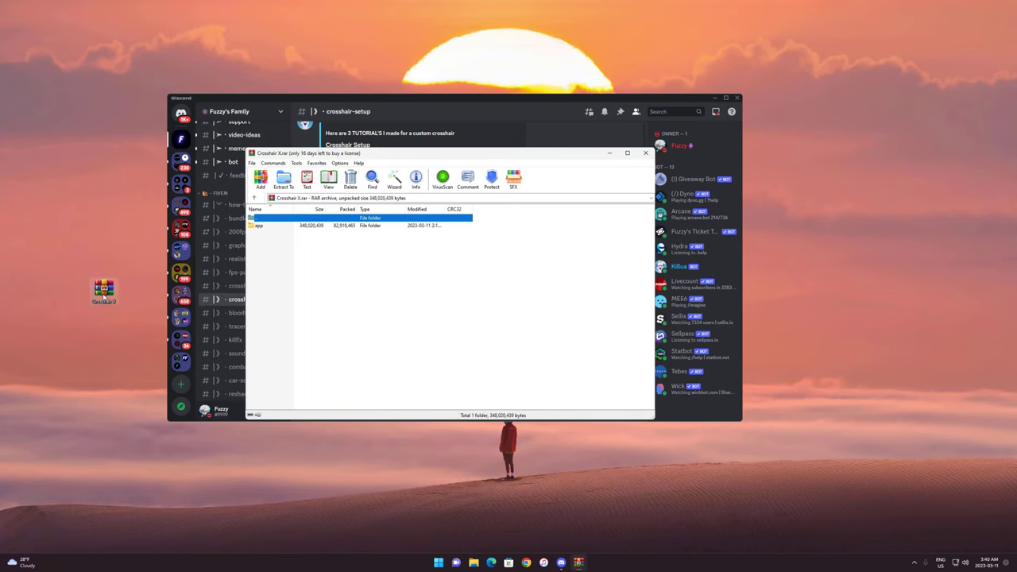
click(739, 100)
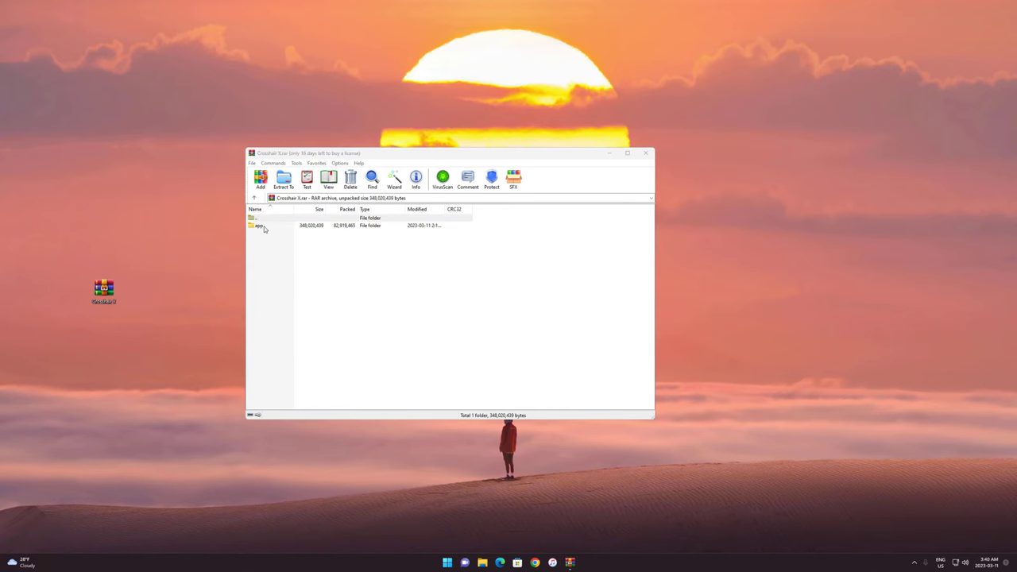
double_click(266, 227)
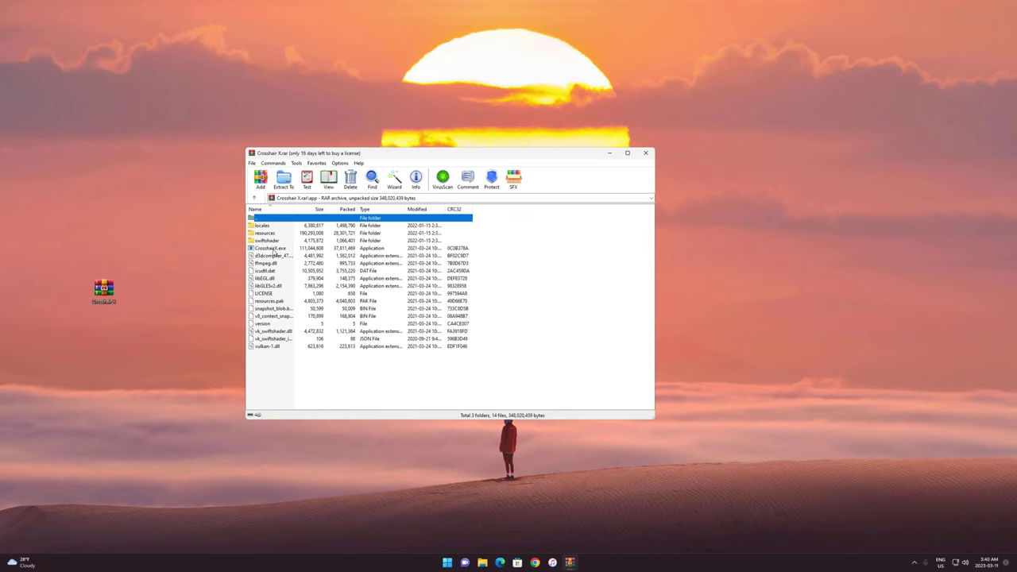
double_click(277, 248)
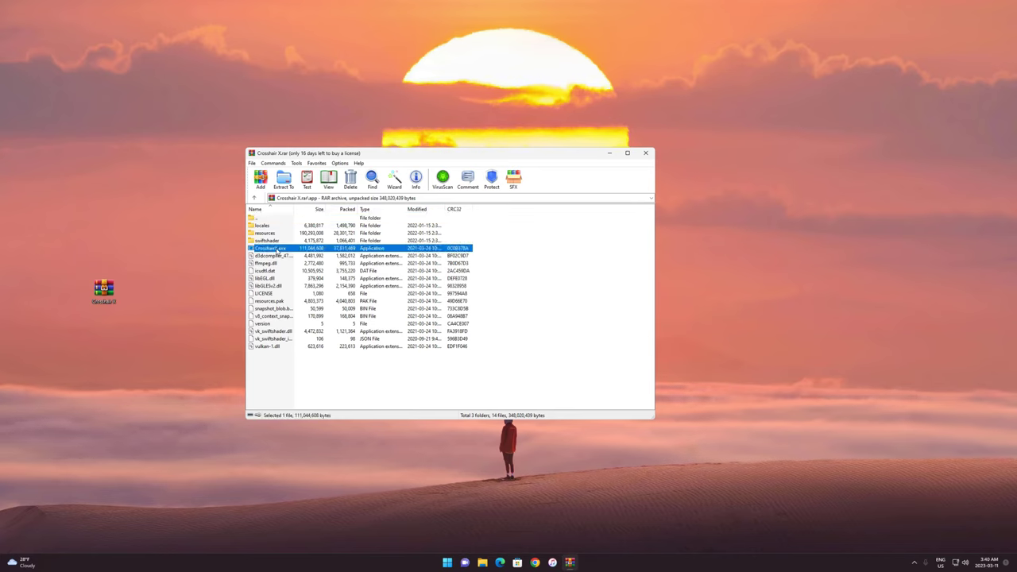
click(646, 154)
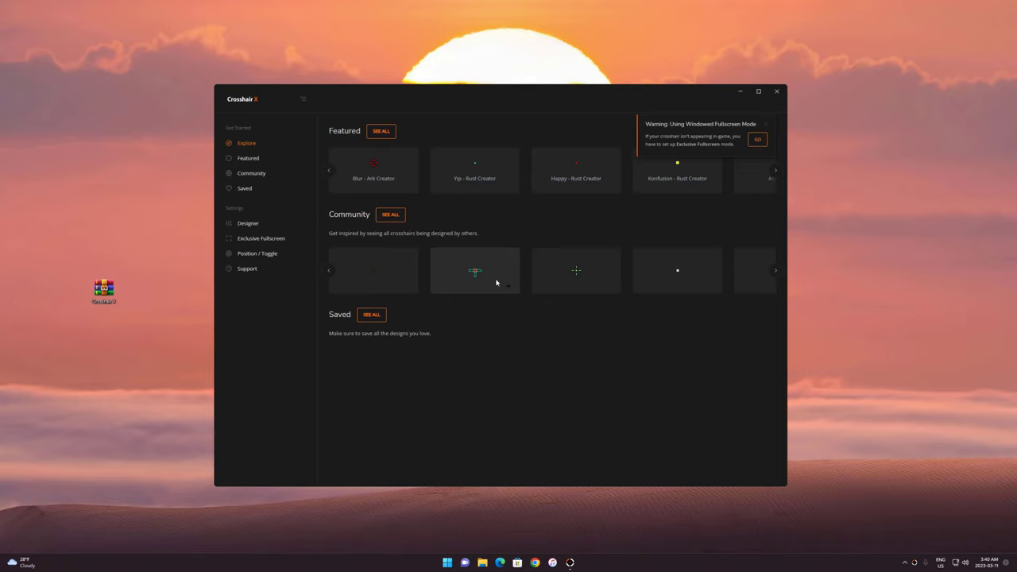
Browse the Community crosshairs after dismissing the windowed fullscreen warning
click(248, 173)
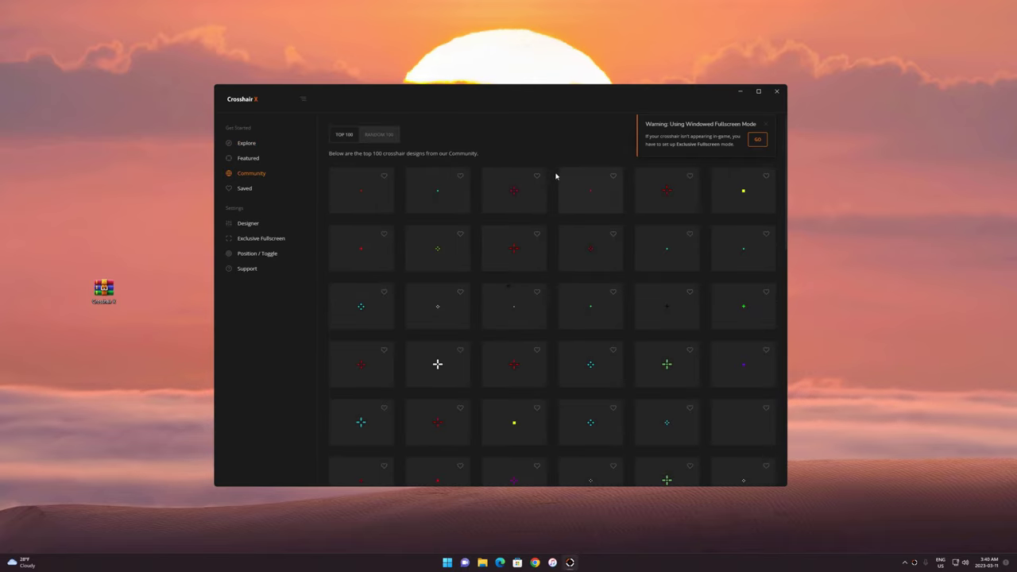
click(765, 124)
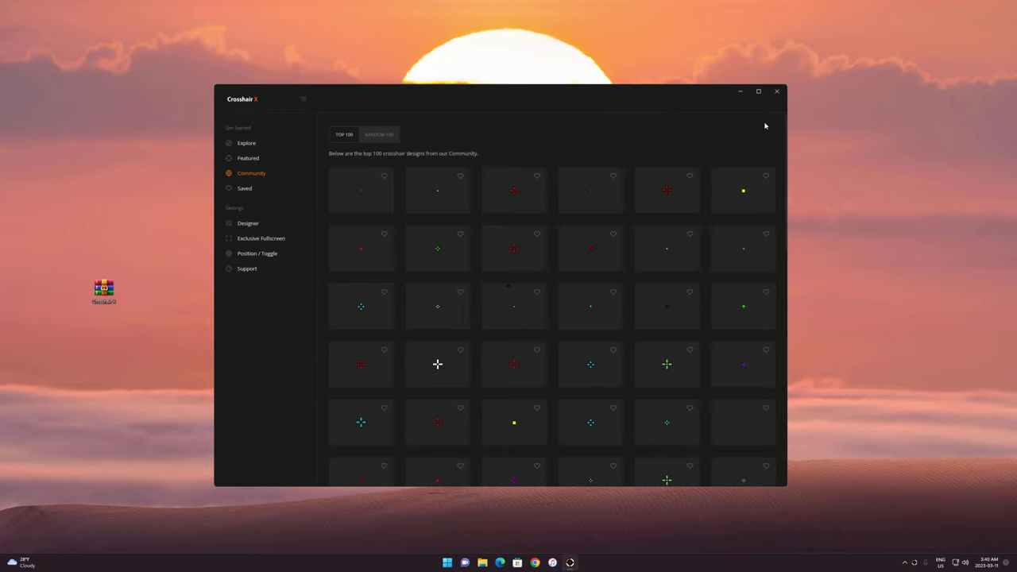
scroll(490, 278, down, 15)
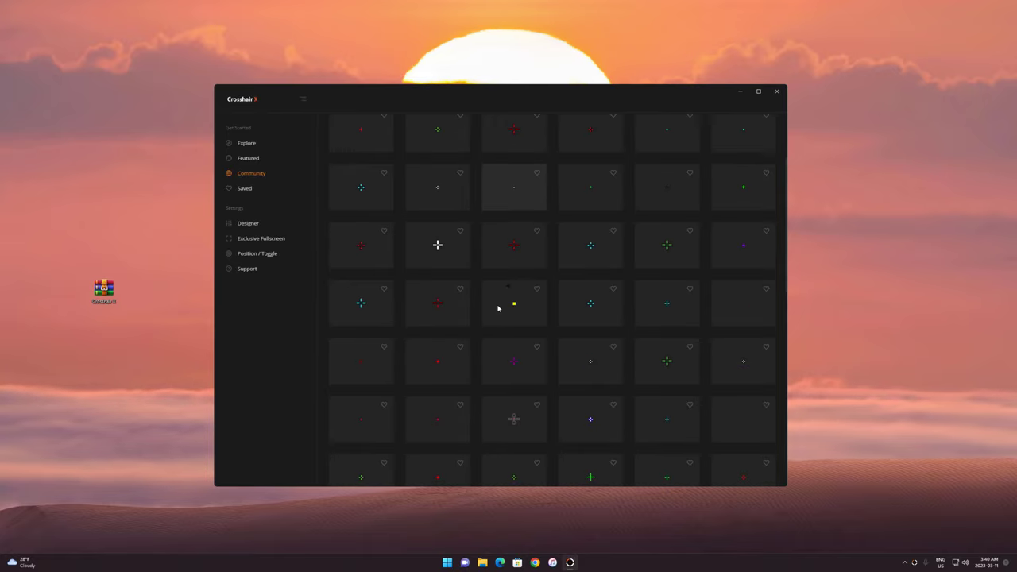
scroll(502, 325, up, 15)
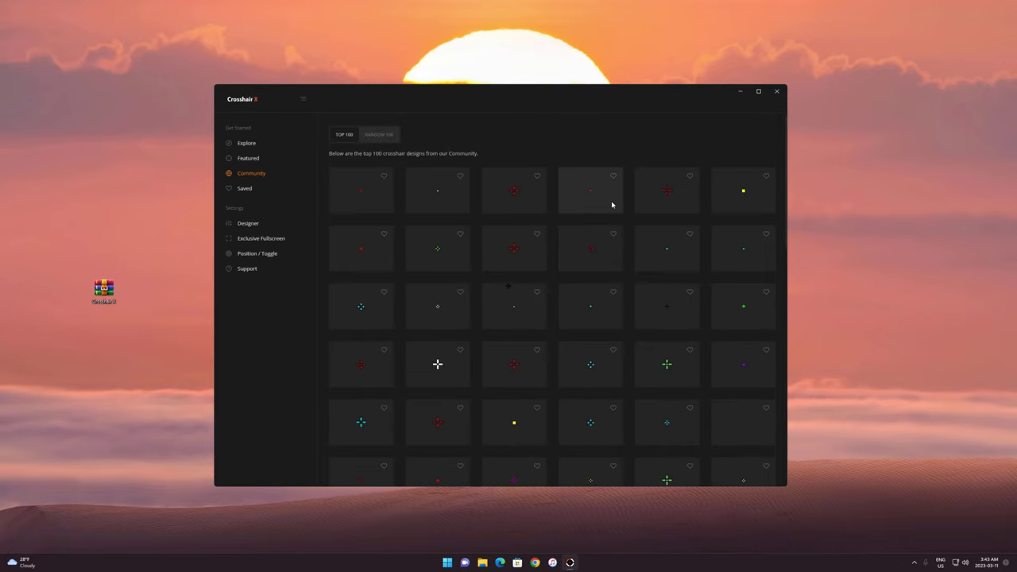
Favourite the red crosshair as '1' and the small green crosshair as '2'
click(689, 176)
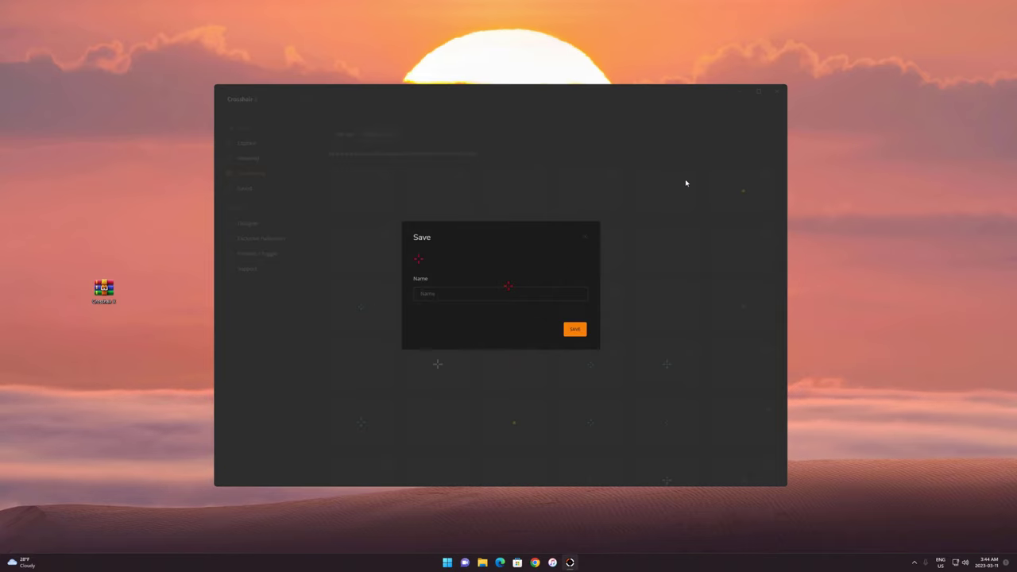
click(447, 297)
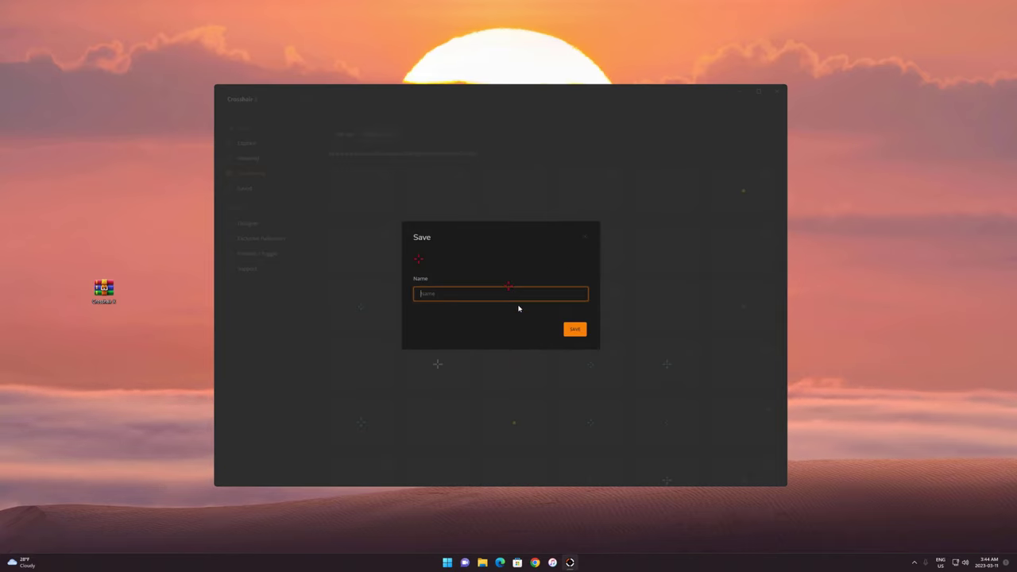
text(1)
click(574, 329)
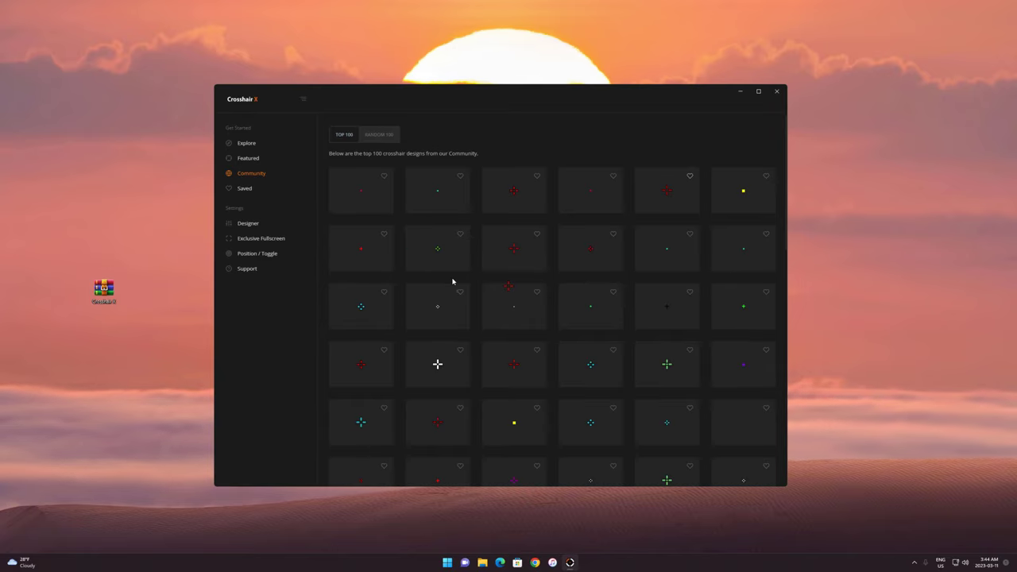
click(460, 236)
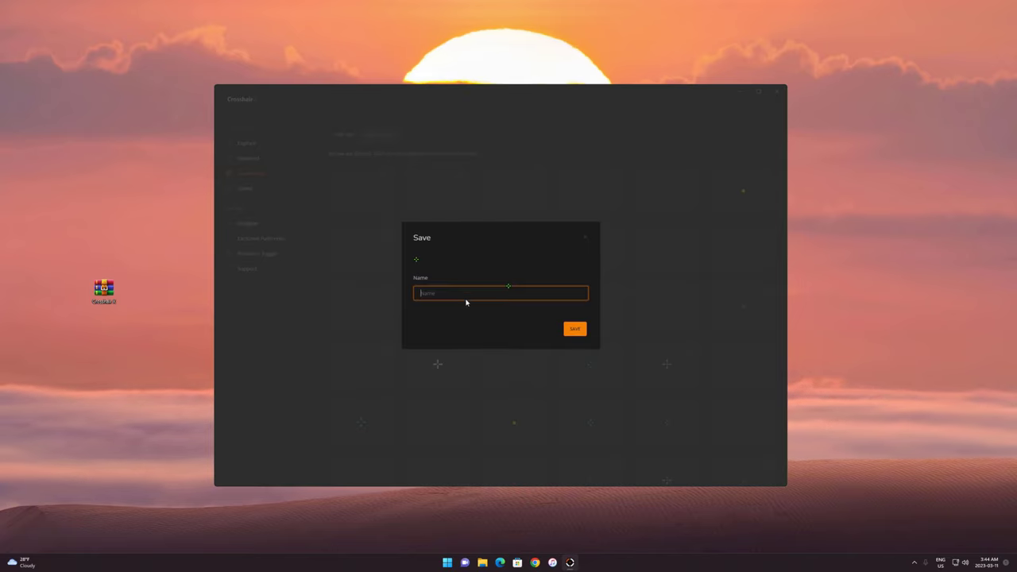
text(2)
key(Escape)
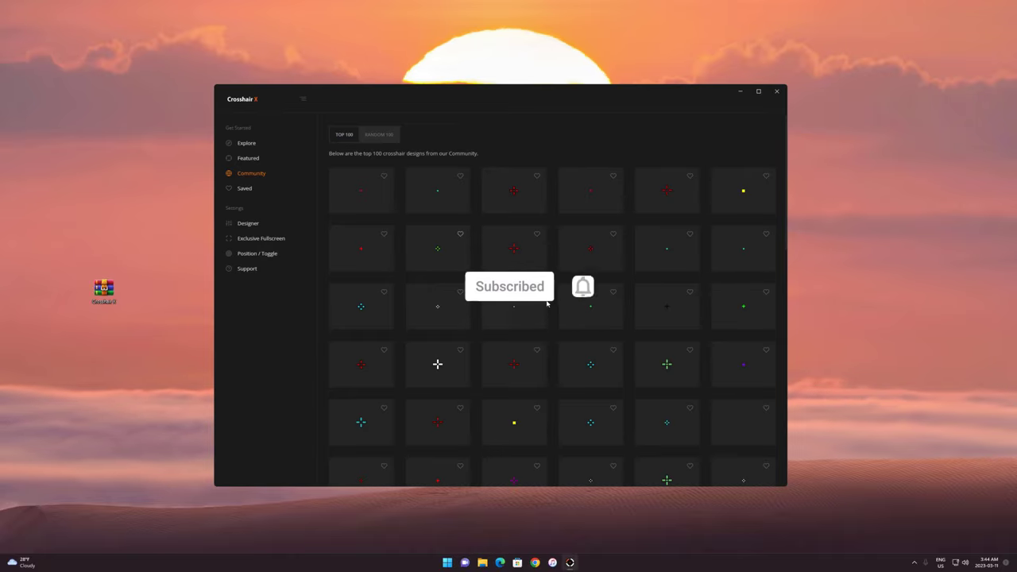
Favourite the white crosshair as '3' and the green cross crosshair as '4'
scroll(462, 320, down, 1)
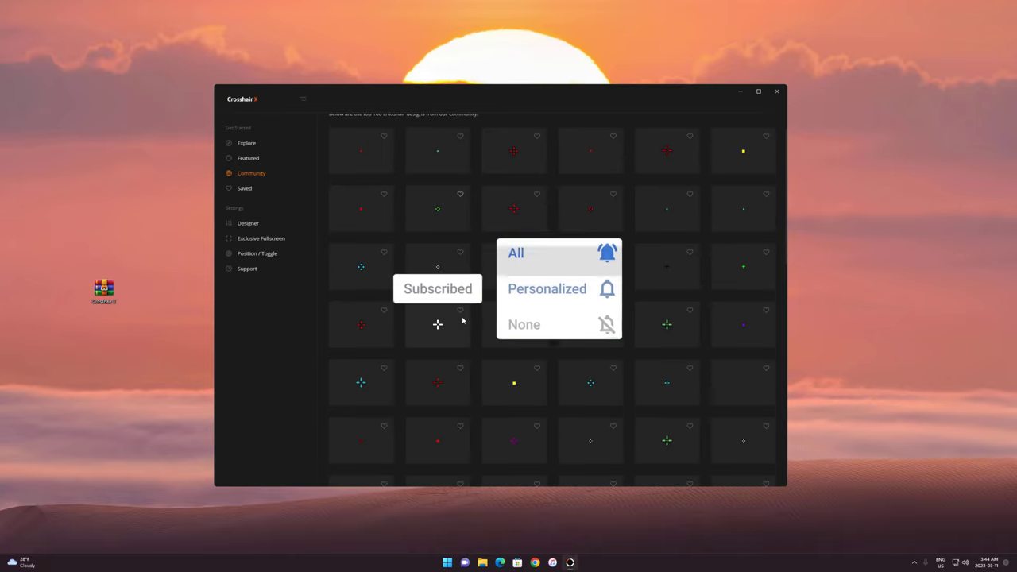
click(462, 312)
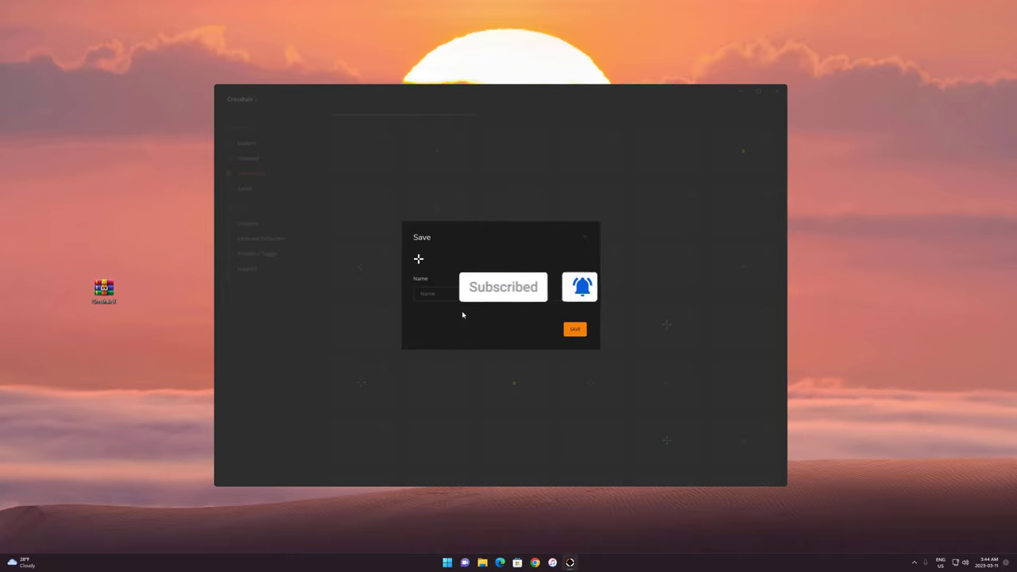
click(487, 296)
text(3)
click(583, 329)
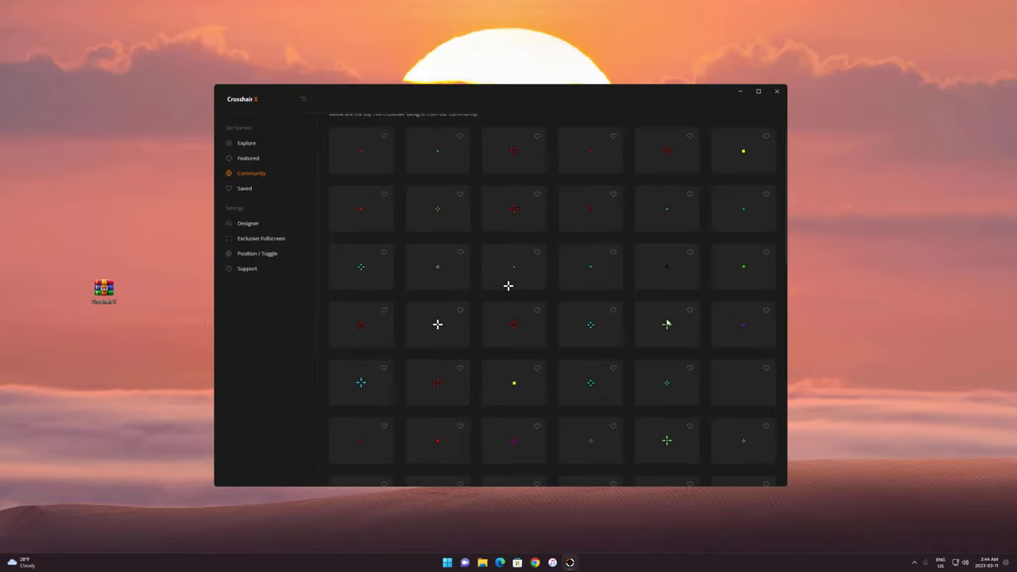
scroll(675, 317, down, 1)
click(688, 271)
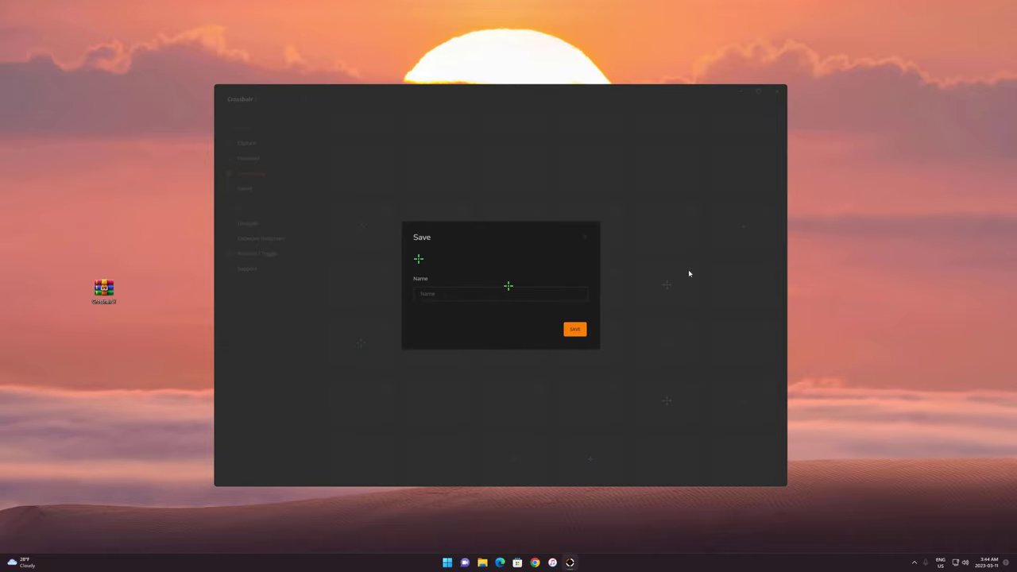
click(492, 299)
text(4)
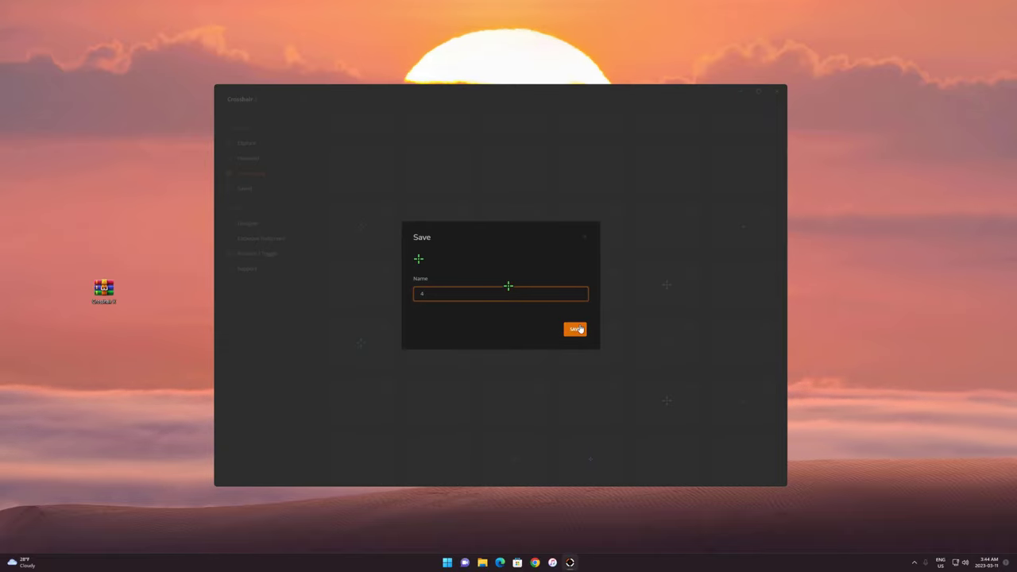
click(577, 329)
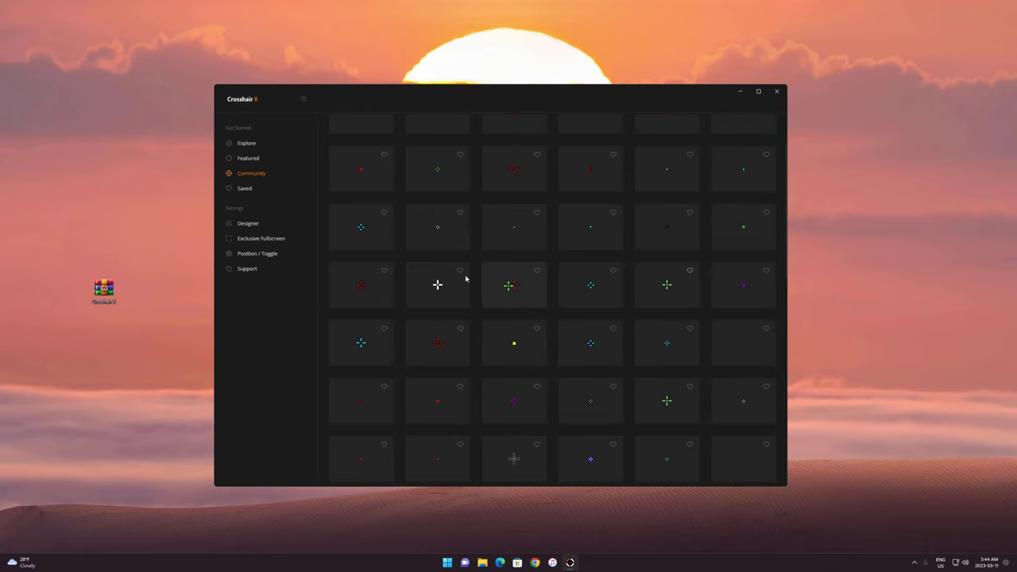
Preview saved crosshairs 1 through 4, then reapply the red crosshair 1
click(245, 191)
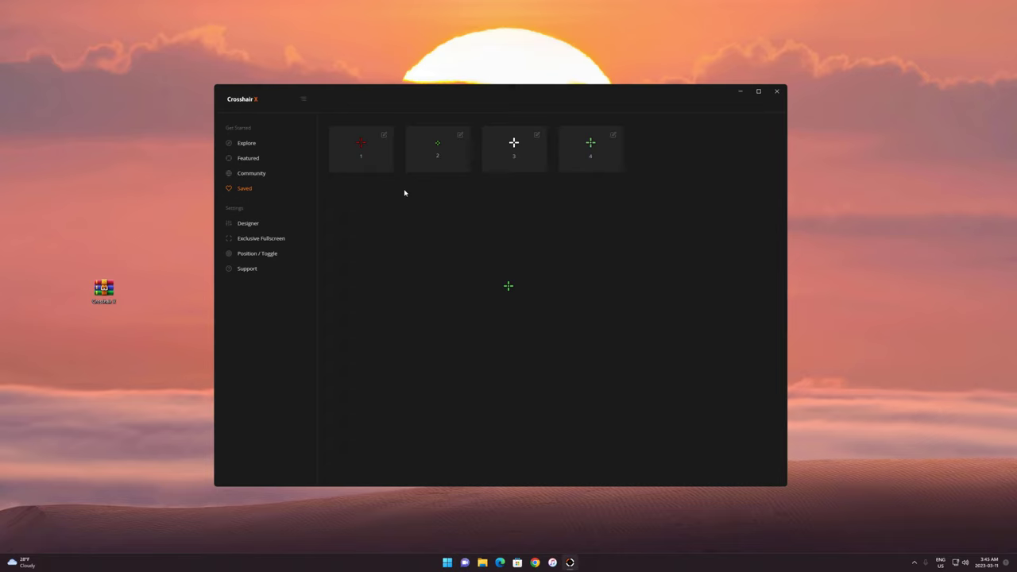
click(367, 156)
click(430, 165)
click(505, 155)
click(596, 152)
click(361, 168)
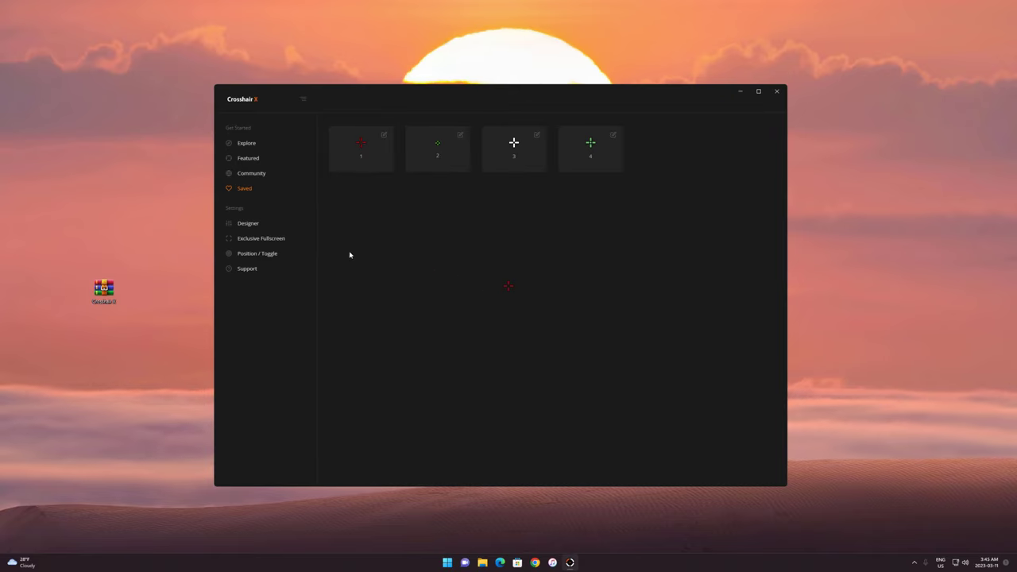
Adjust the red crosshair's line length, centre dot and outline in Designer, then close Crosshair X
click(249, 226)
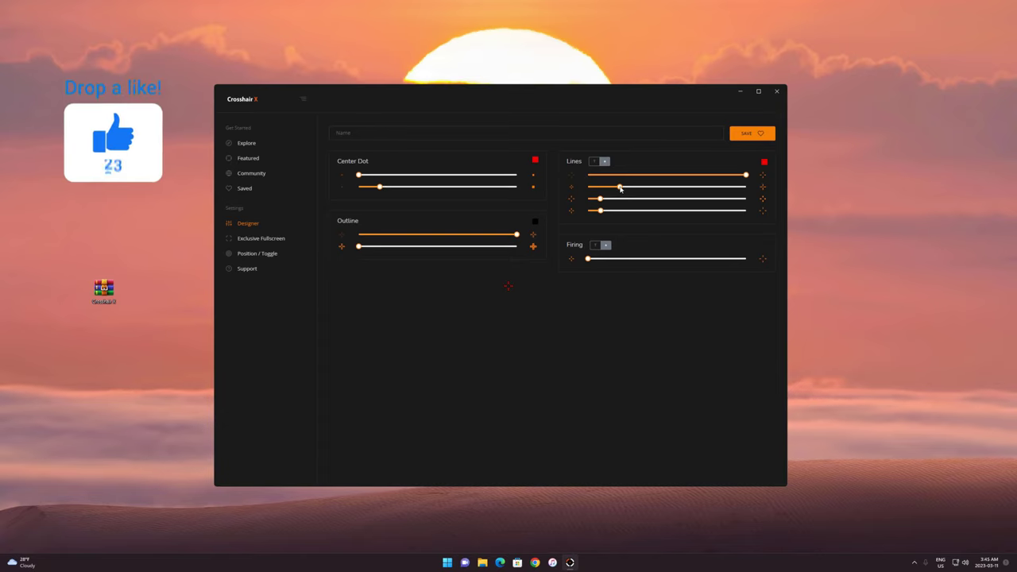
mouse_move(618, 188)
mouse_down()
mouse_move(759, 188)
mouse_move(588, 187)
mouse_move(612, 188)
mouse_up()
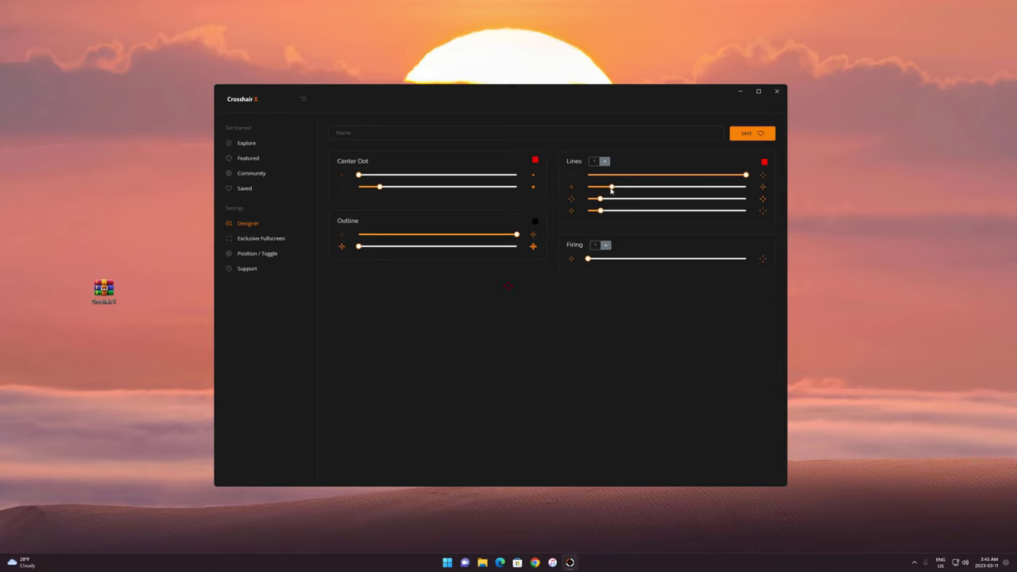
mouse_move(360, 177)
mouse_down()
mouse_move(523, 190)
mouse_move(343, 183)
mouse_up()
mouse_move(359, 247)
mouse_down()
mouse_move(484, 244)
mouse_move(358, 247)
mouse_up()
click(777, 92)
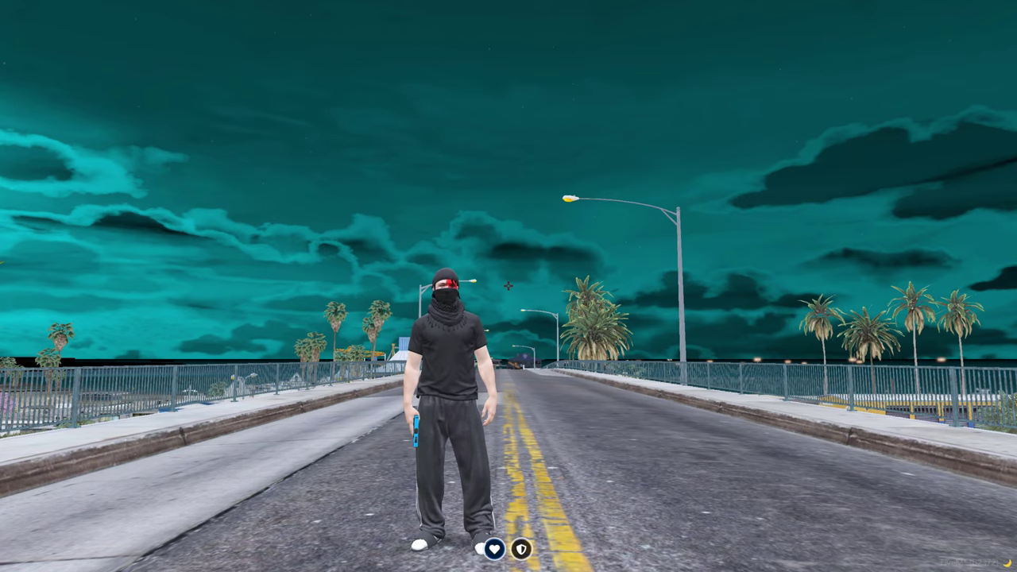
Aim the pistol in-game and bring up the FiveM console with F8
right_click(508, 286)
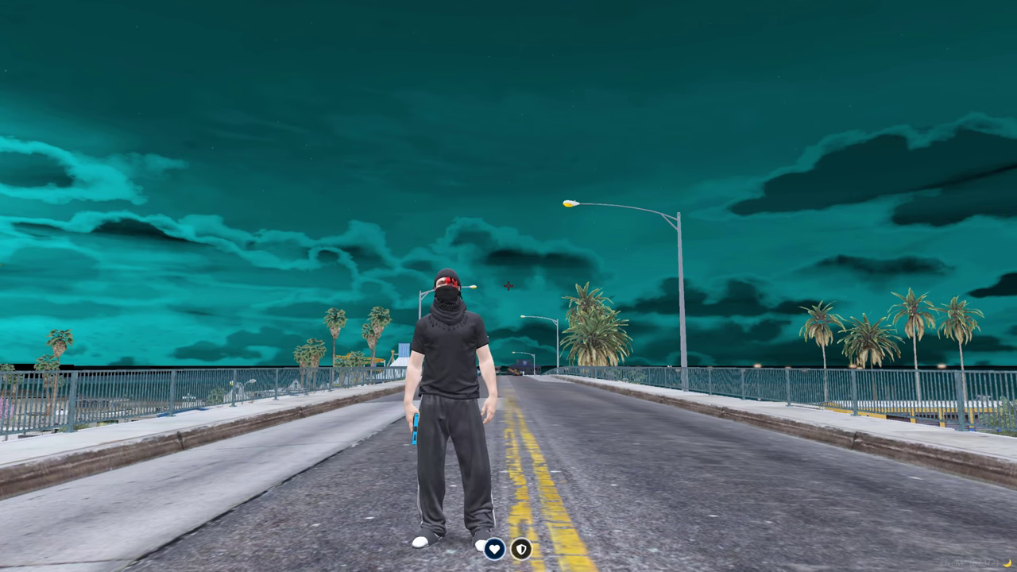
key(F8)
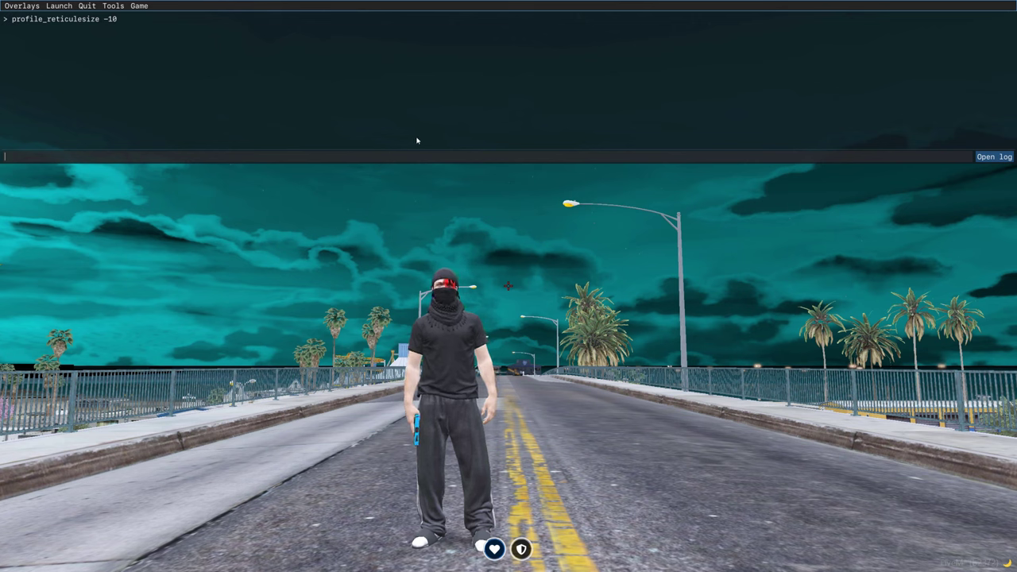
Re-run profile_reticulesize -10 from the console history and close the console
key(Up)
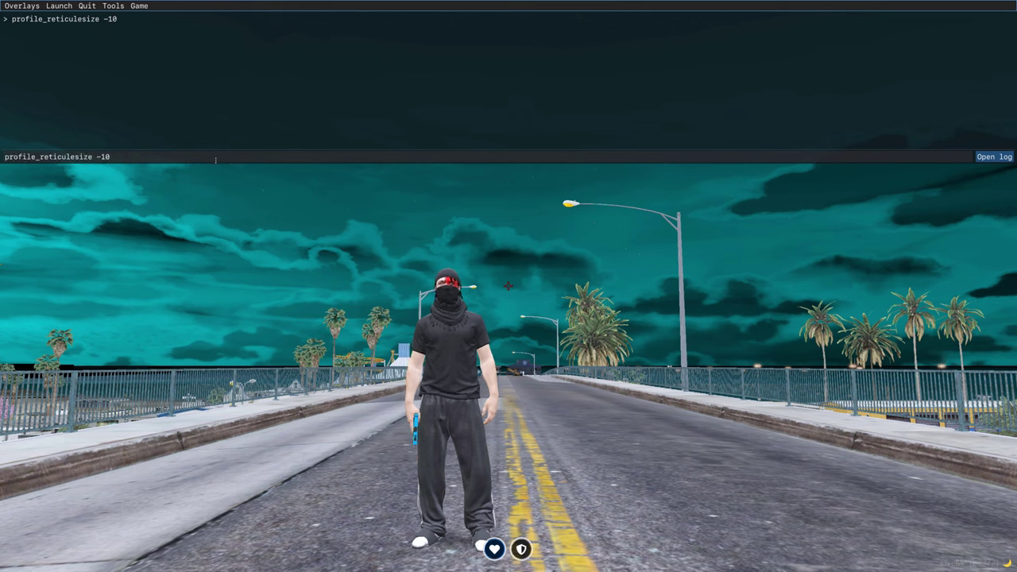
key(Return)
key(F8)
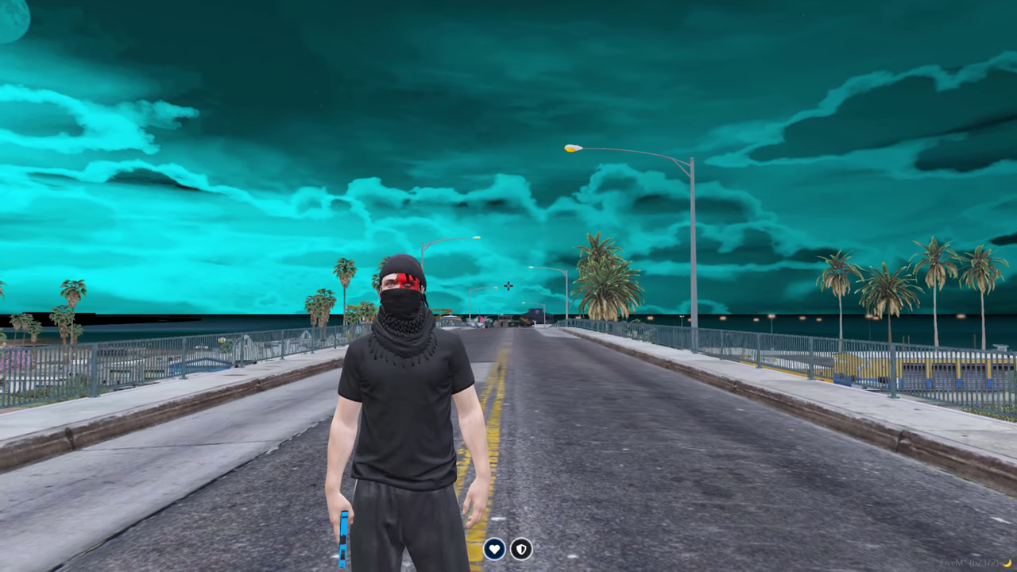
Aim the pistol and fire two shots to check the crosshair
right_click(508, 286)
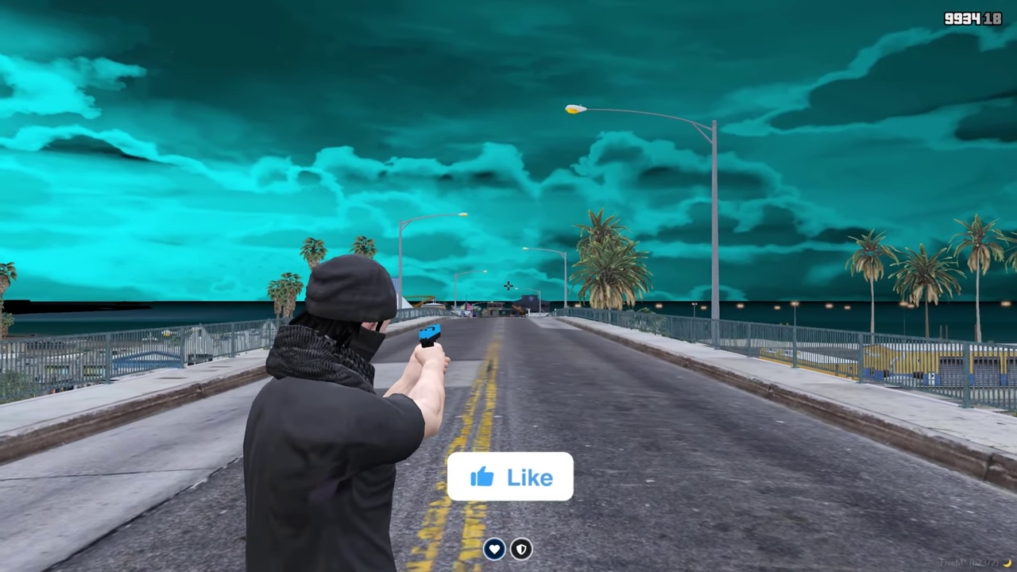
click(508, 285)
click(508, 286)
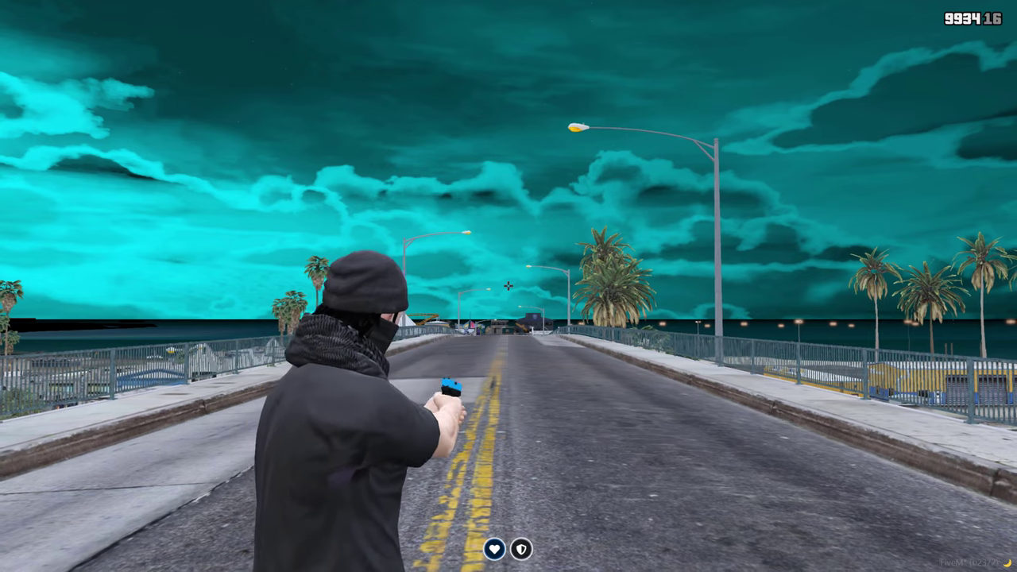
Walk forward, then restore the Crosshair X window from the taskbar over the game
key(w)
key(super)
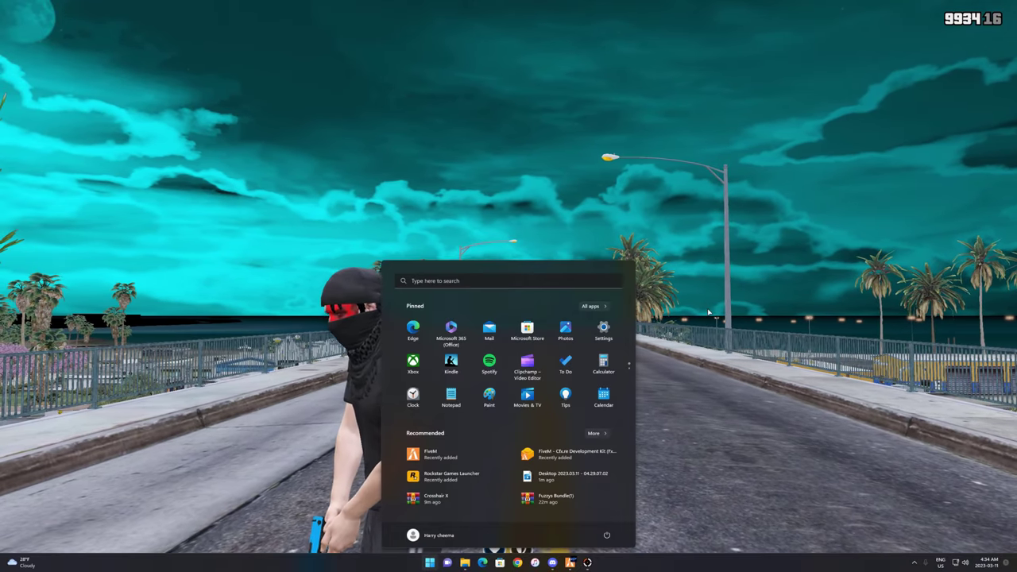
mouse_move(587, 563)
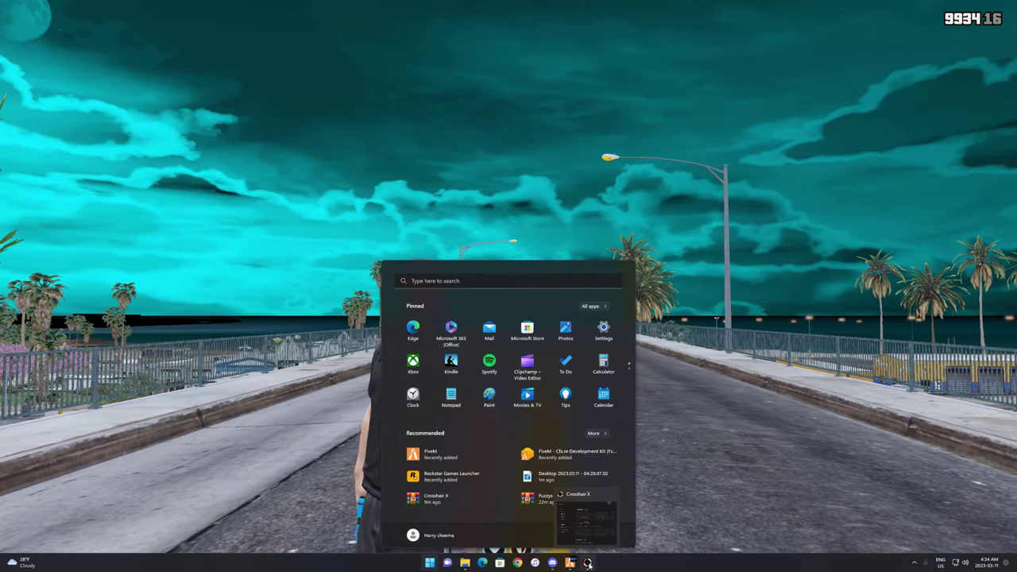
right_click(588, 563)
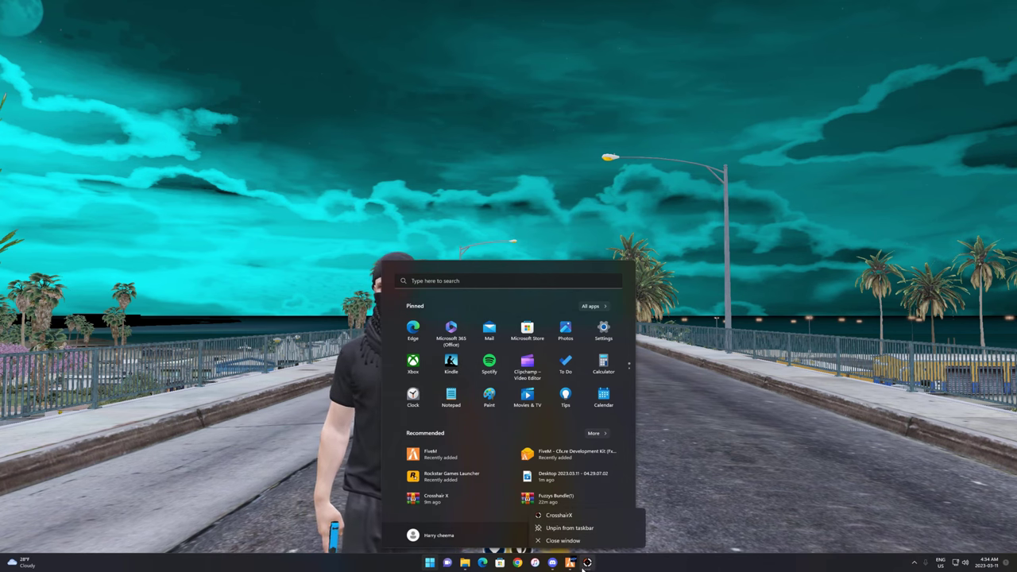
click(587, 564)
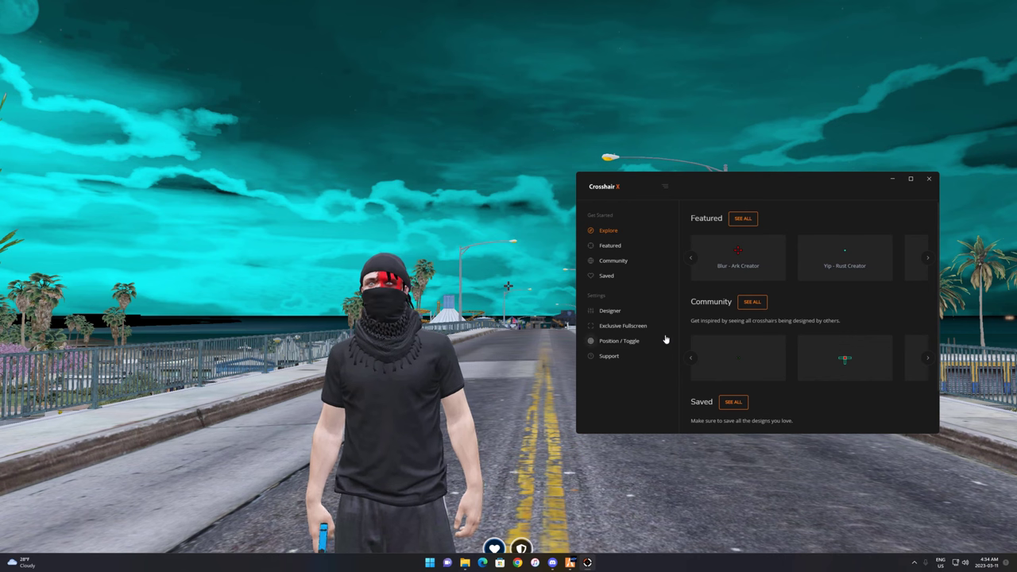
Open Designer and scroll through the red crosshair's Center Dot, Outline, Lines and Firing settings
click(613, 313)
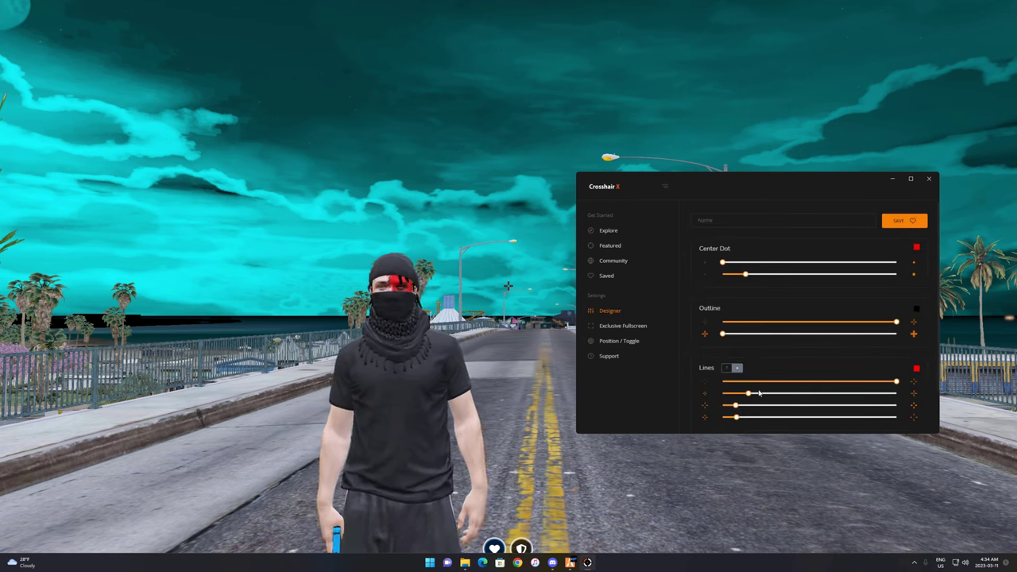
scroll(759, 355, down, 1)
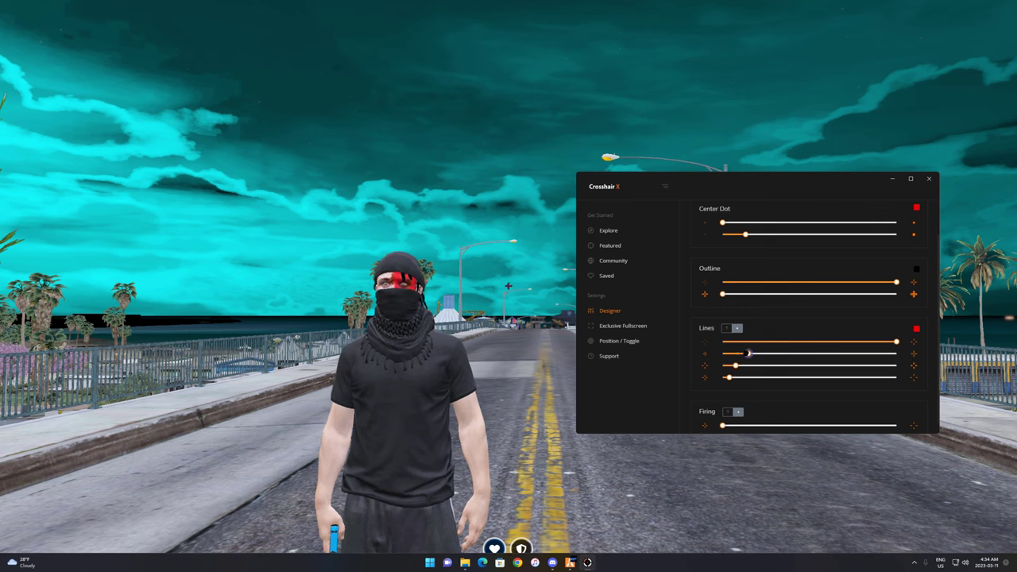
scroll(755, 400, down, 1)
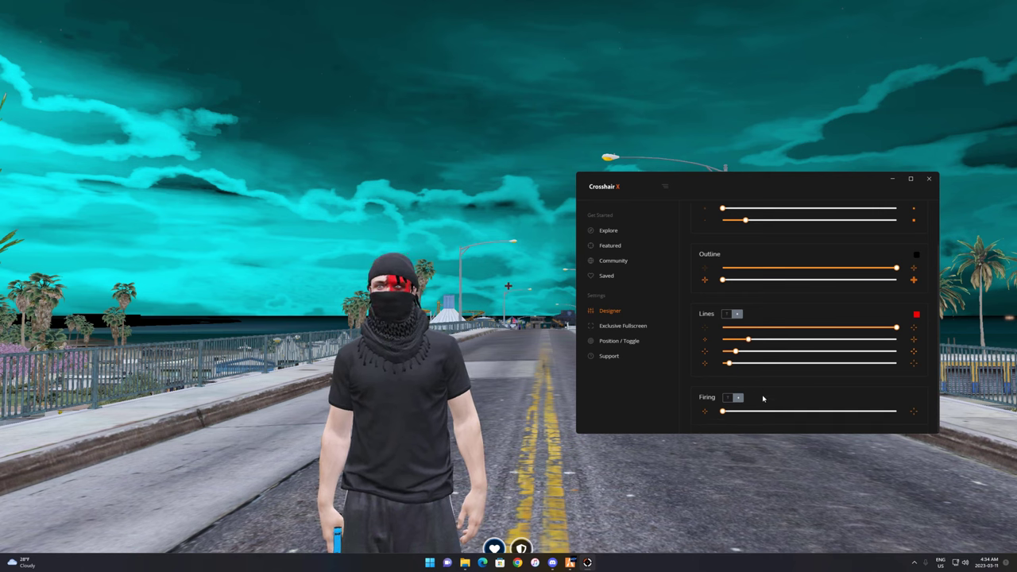
scroll(767, 397, up, 3)
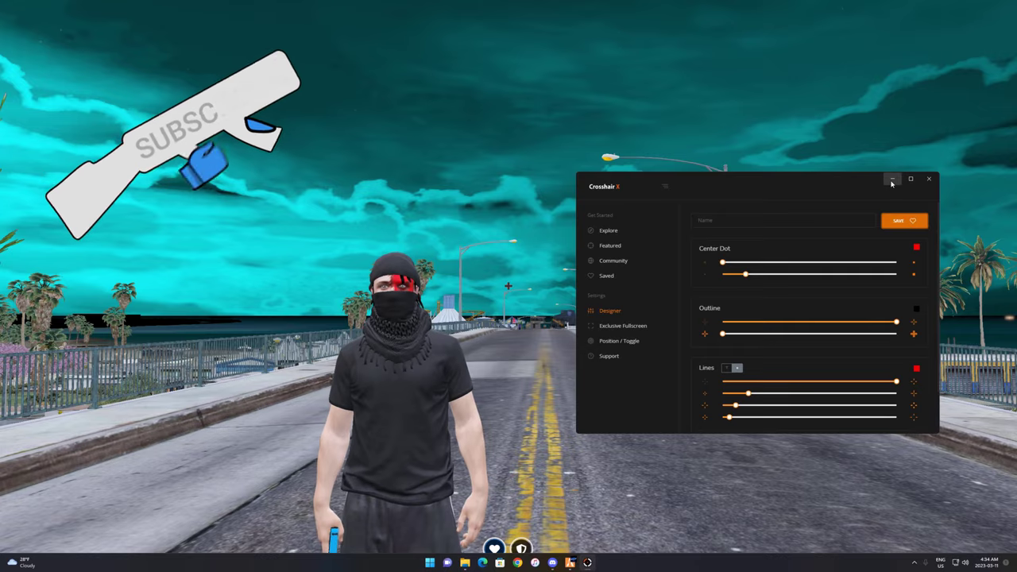
Minimize Crosshair X, aim the pistol and fire four test shots down the road
click(891, 178)
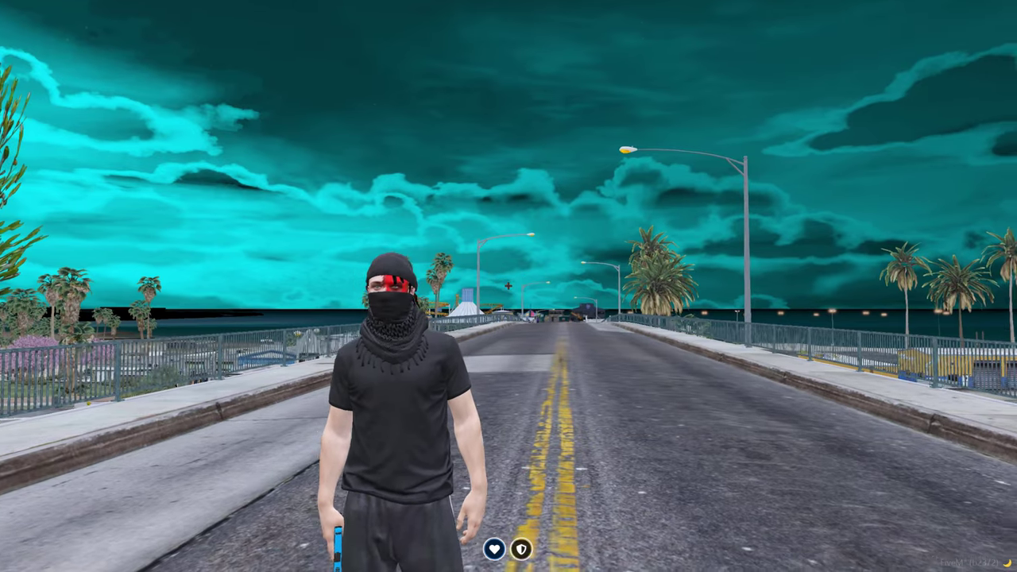
right_click(755, 229)
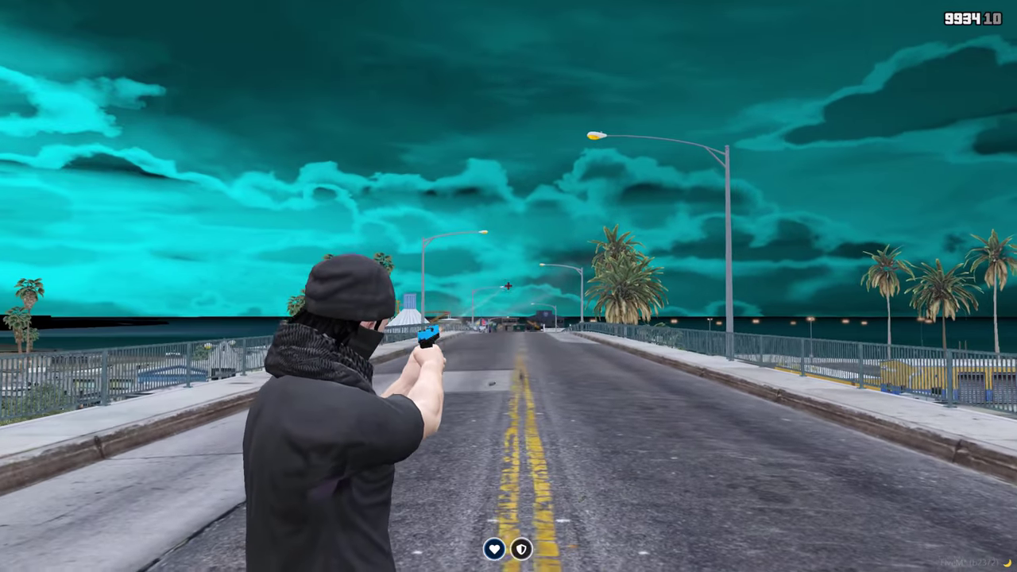
click(508, 285)
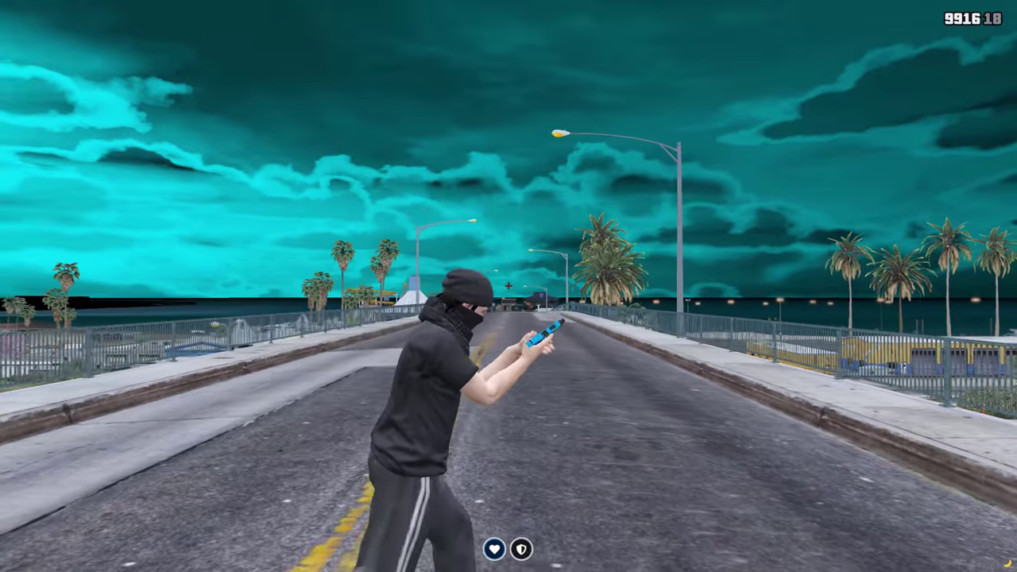
click(507, 286)
click(507, 286)
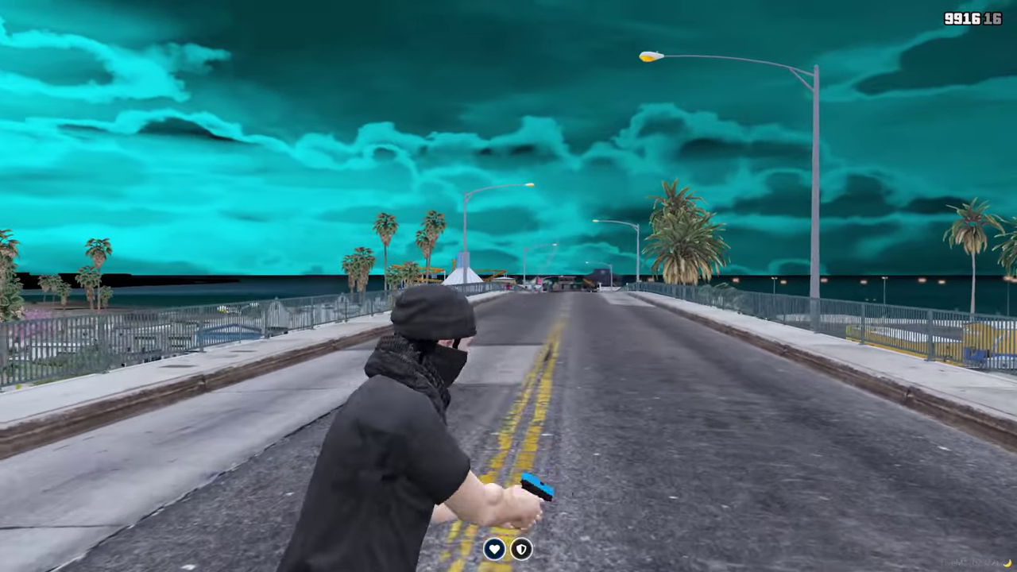
click(507, 286)
Bring Crosshair X back up and look over the saved crosshair designs
key(super)
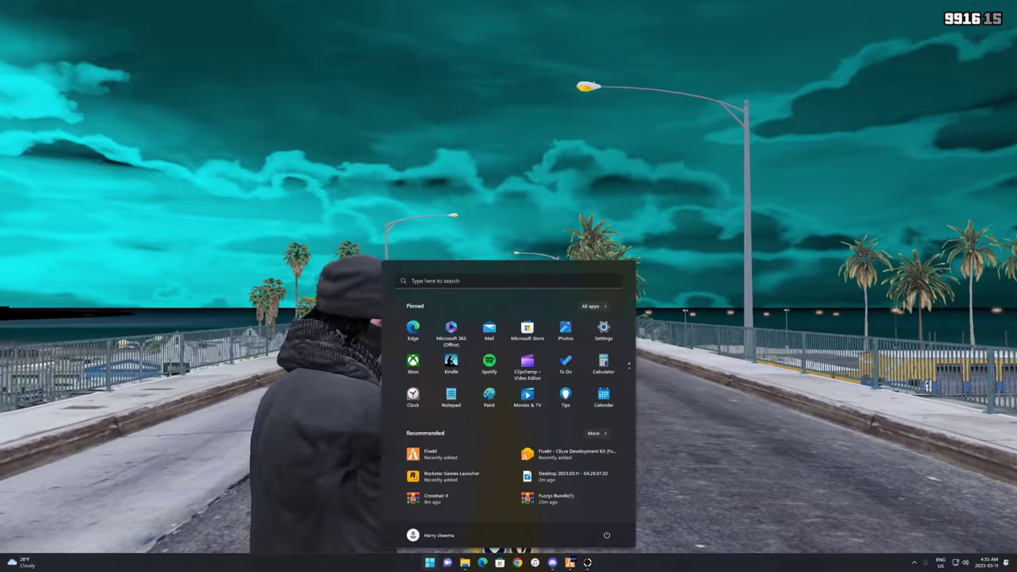
click(587, 562)
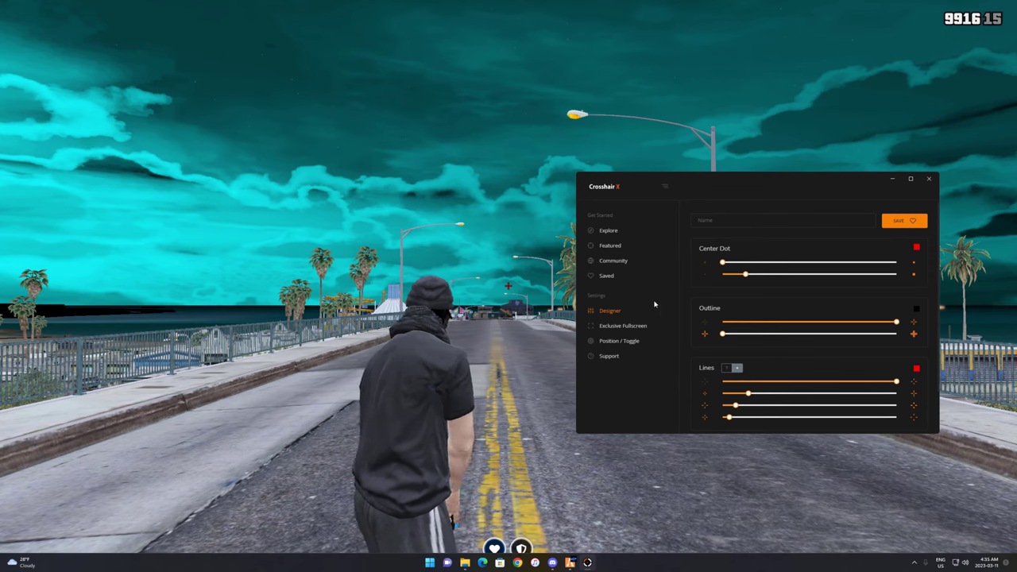
click(603, 276)
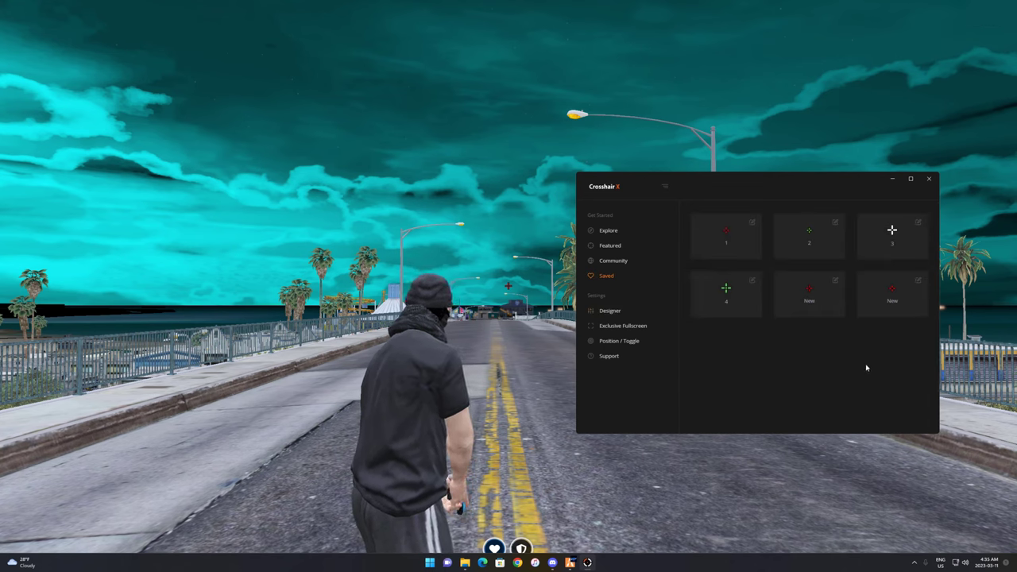
click(803, 247)
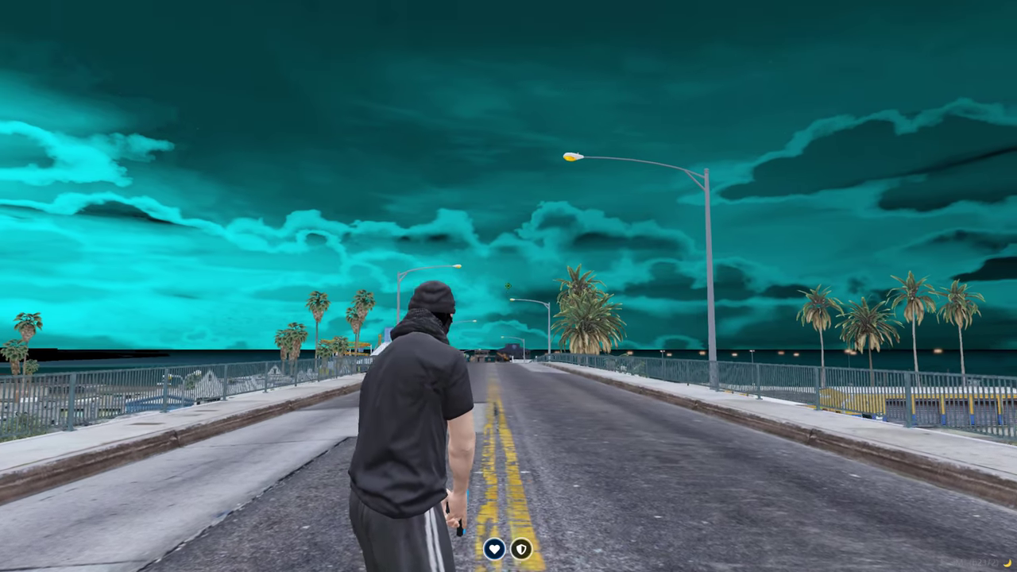
Aim the pistol in FiveM and fire a clip into the sky to test the crosshair
right_click(491, 297)
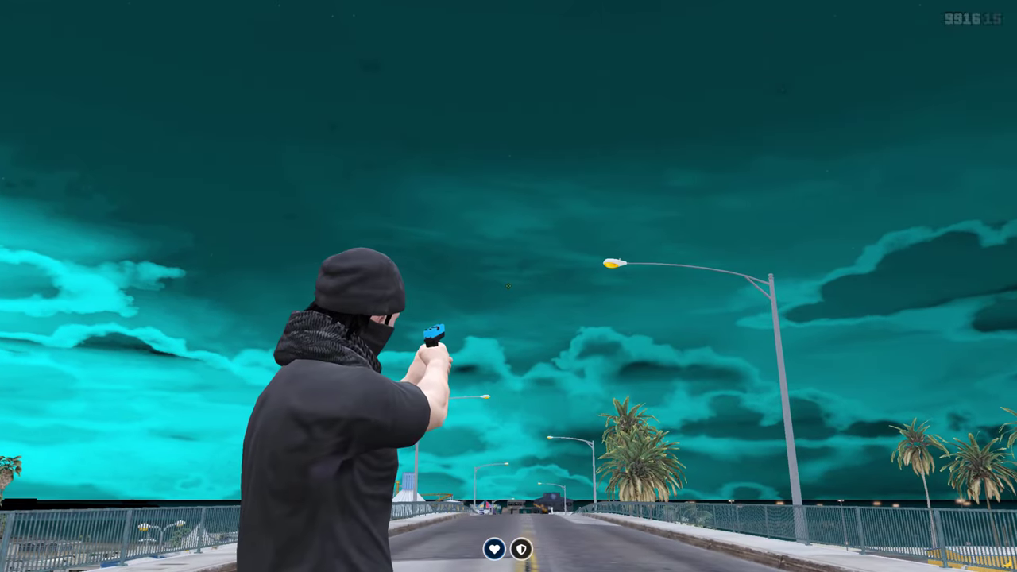
click(490, 297)
click(490, 297)
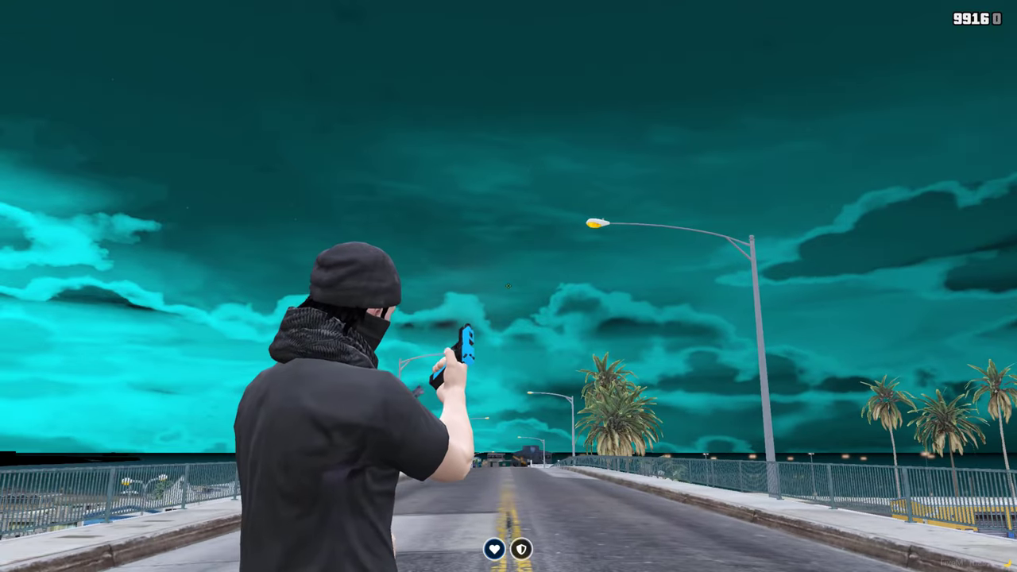
Reload the pistol, then scroll through Crosshair X's Community crosshair designs
key(r)
key(super)
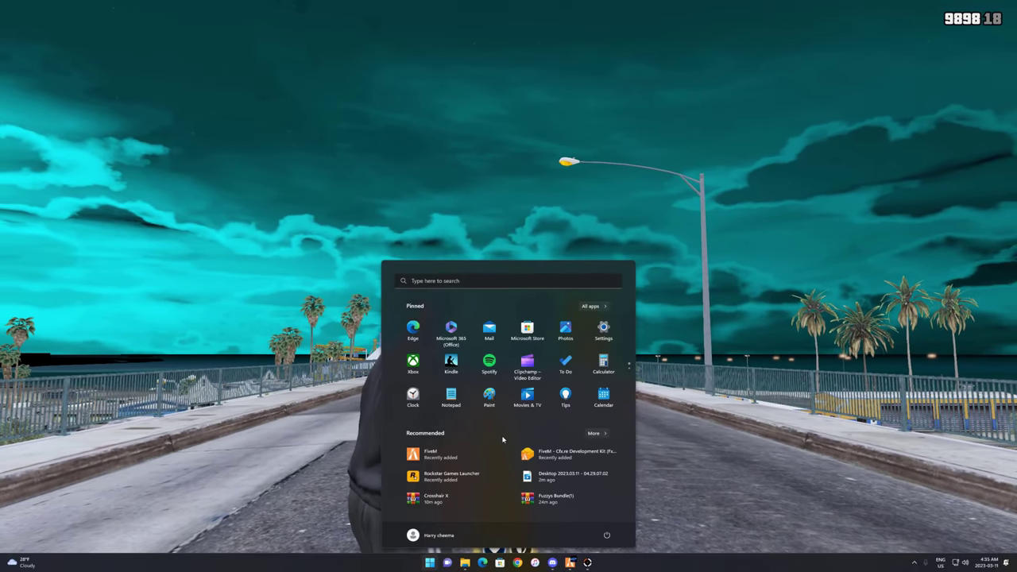
click(587, 563)
click(621, 260)
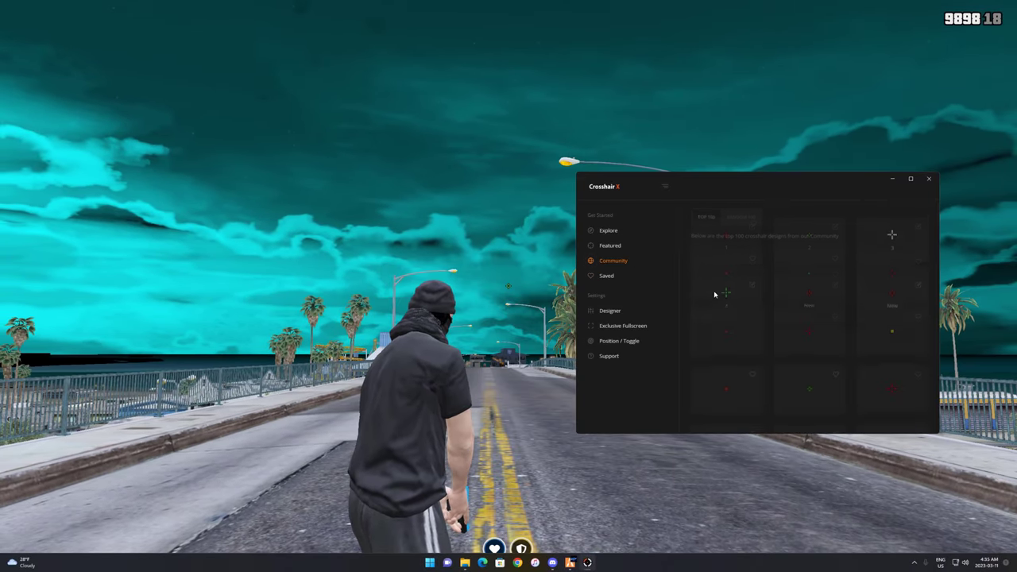
scroll(798, 347, down, 1)
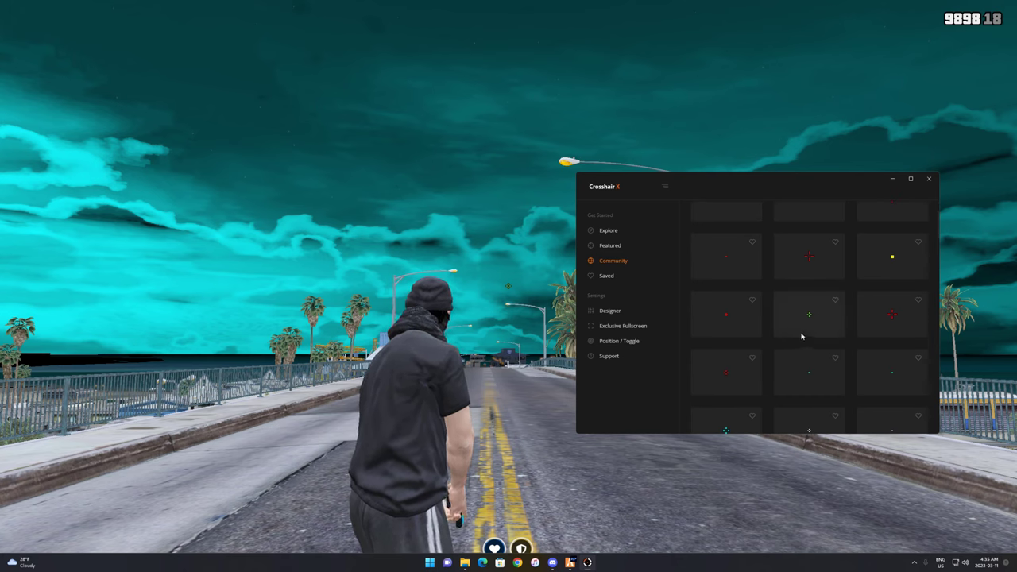
scroll(801, 337, down, 2)
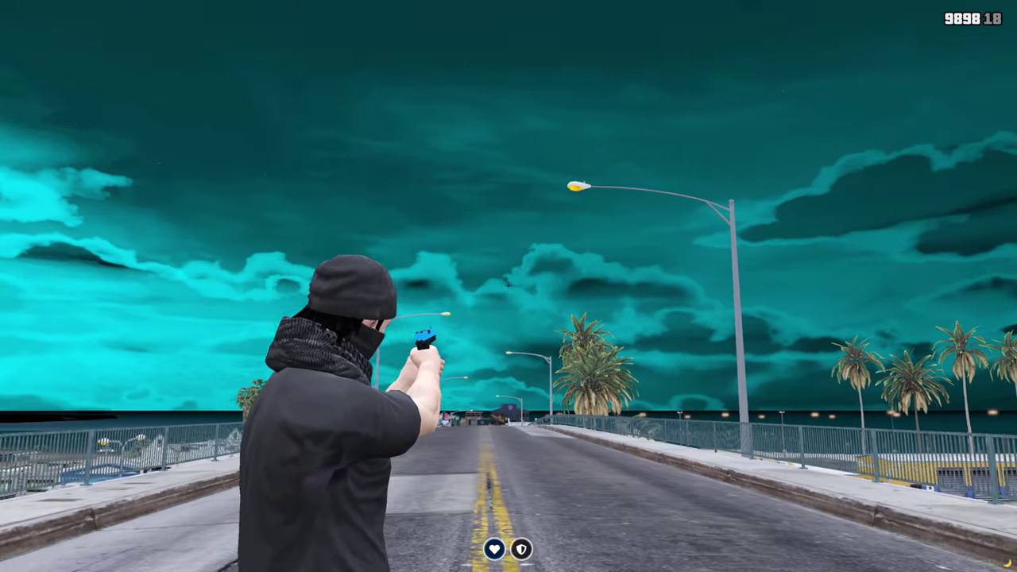
Fire the pistol's full clip at the crosshair point
click(509, 282)
click(508, 284)
click(508, 285)
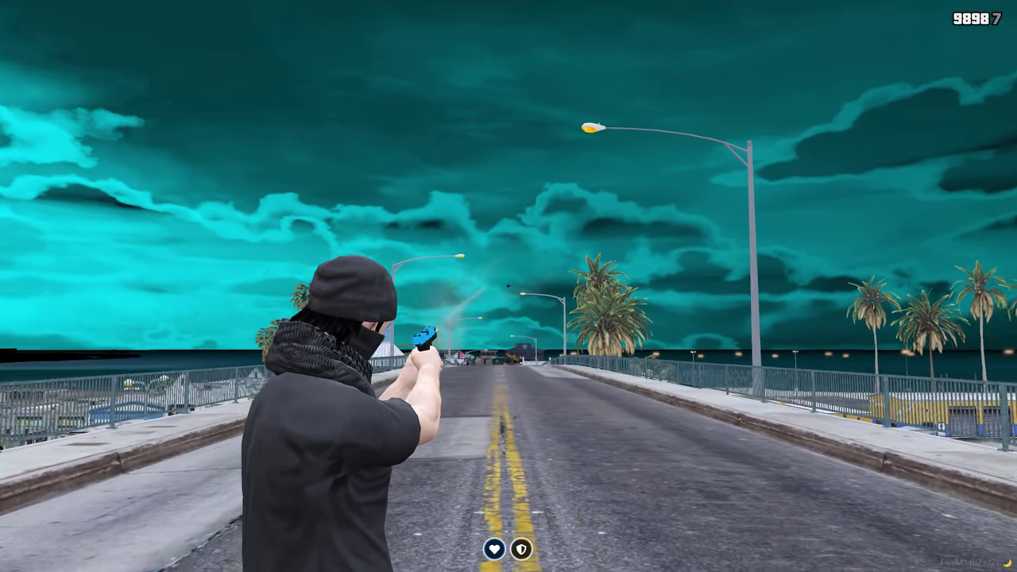
click(509, 286)
click(508, 286)
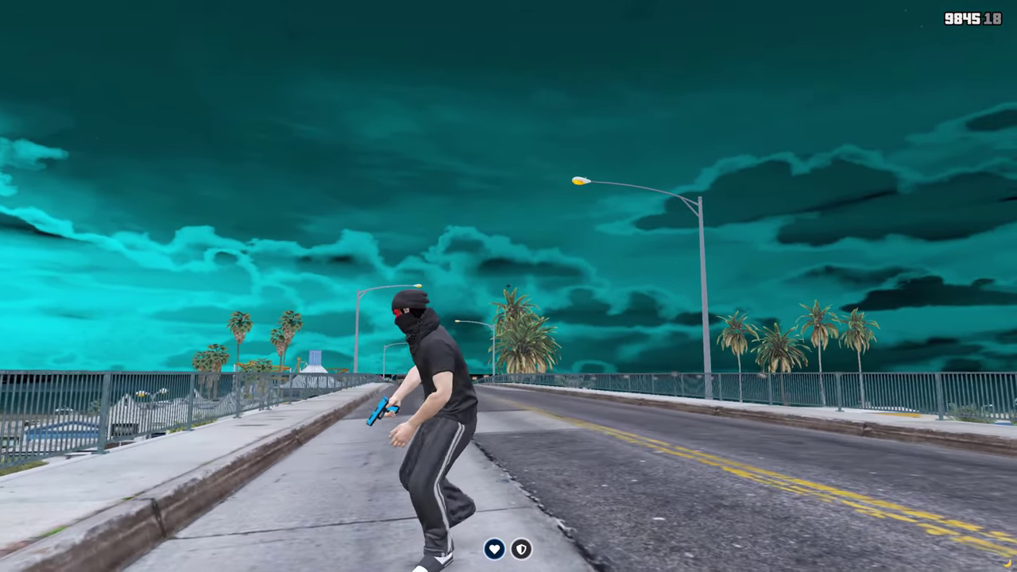
Turn the character around and run back down the road along the bridge
key(s)
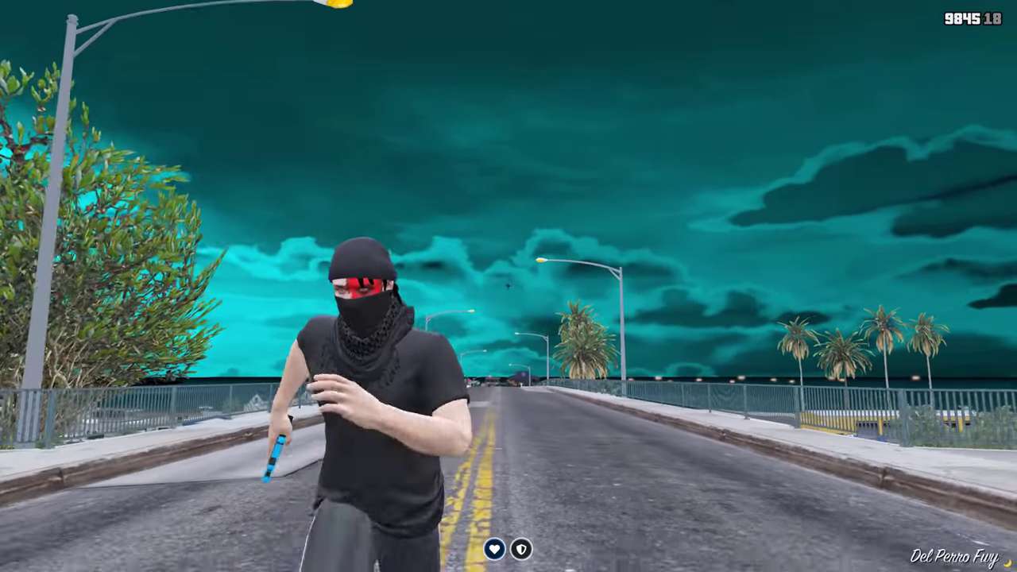
key(d)
key(w)
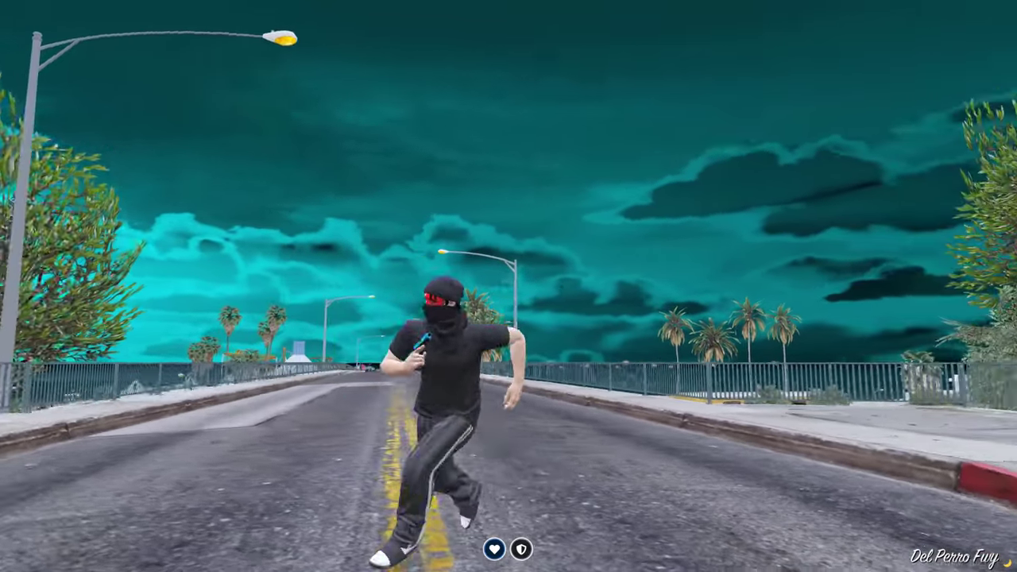